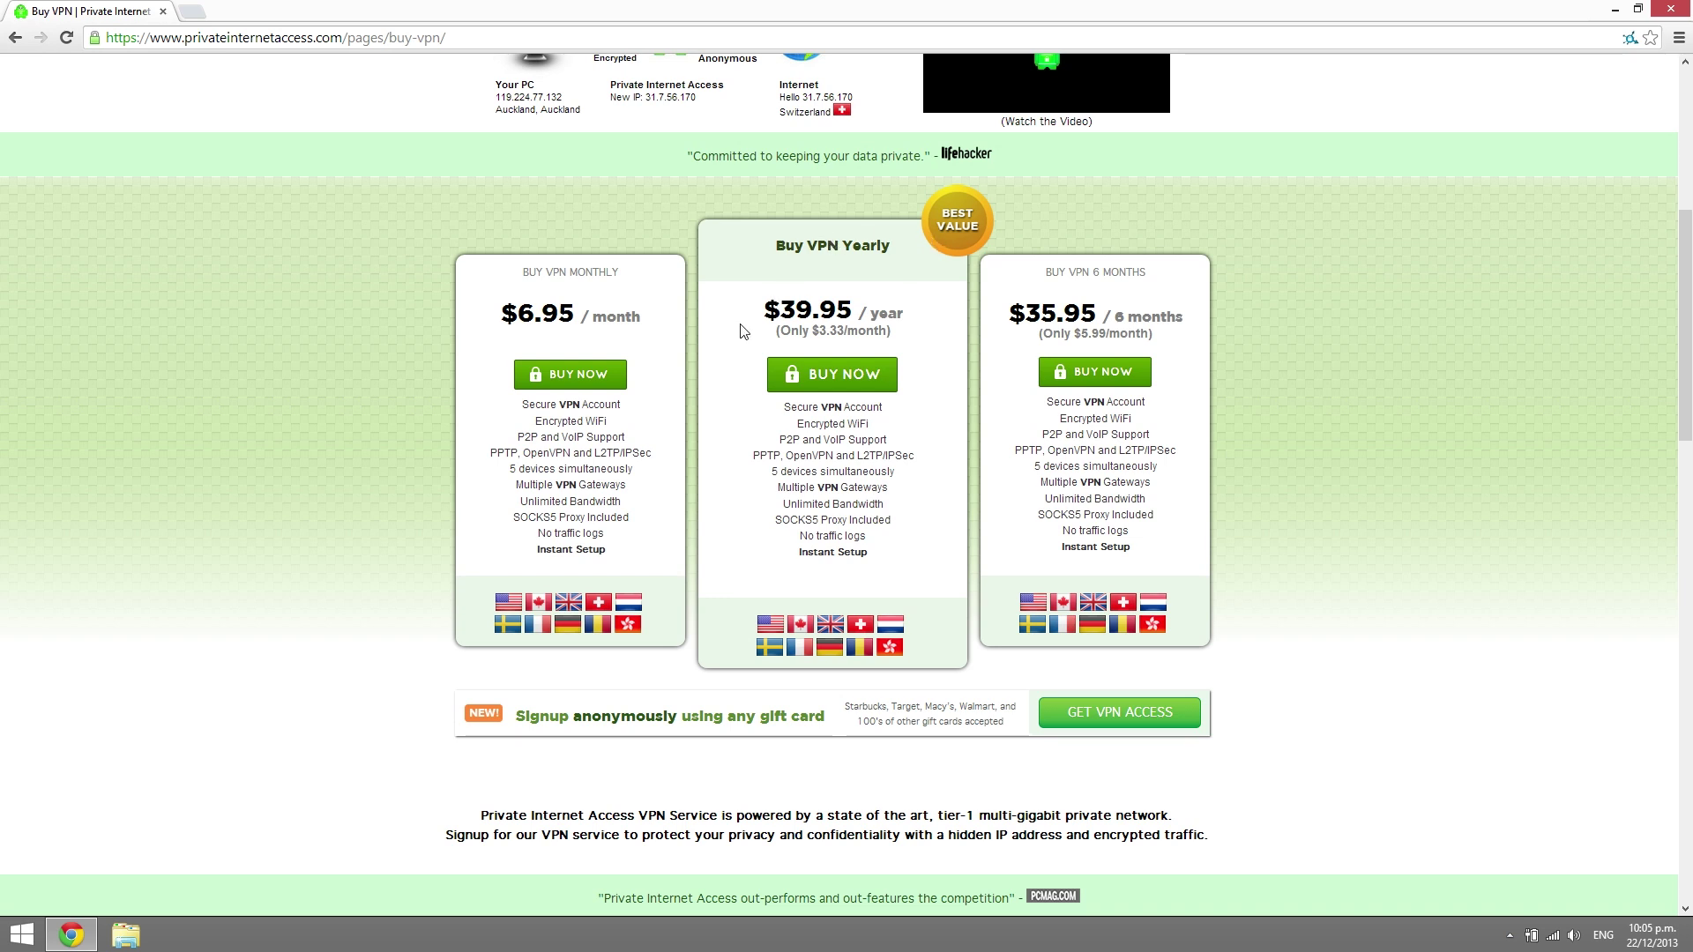
# Review the monthly, yearly and 6-month VPN plans and their features on the Private Internet Access pricing page.
pyautogui.moveTo(537, 534); pyautogui.dragTo(605, 533)
pyautogui.click(615, 540)
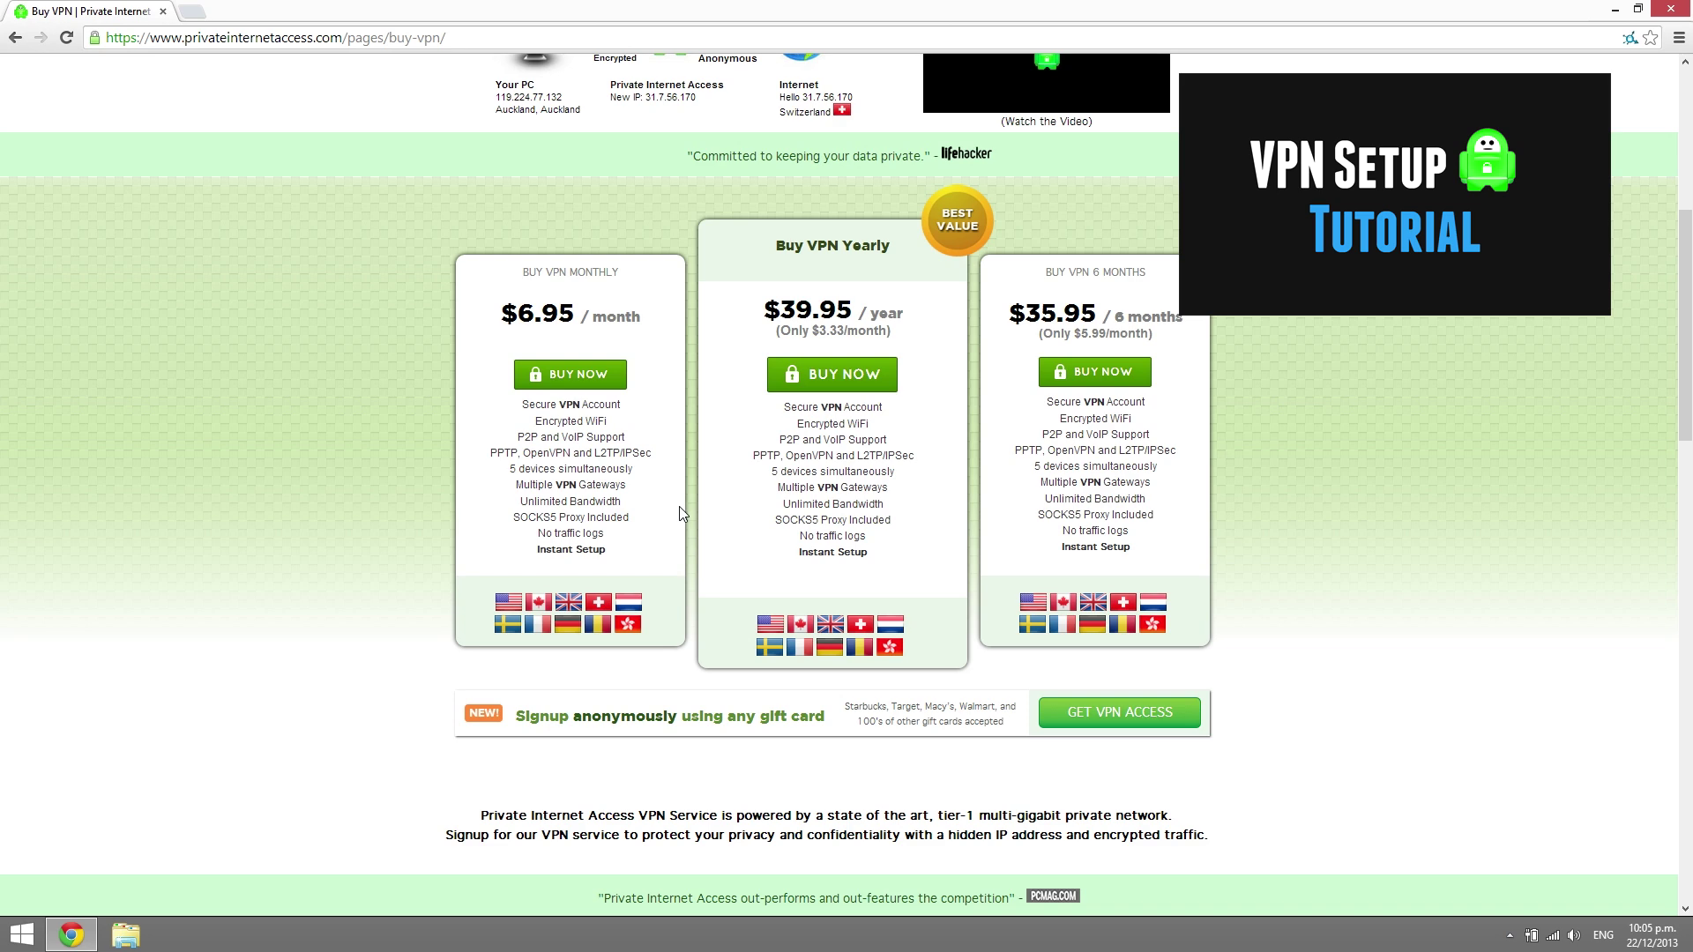
pyautogui.scroll(4, 656, 504)
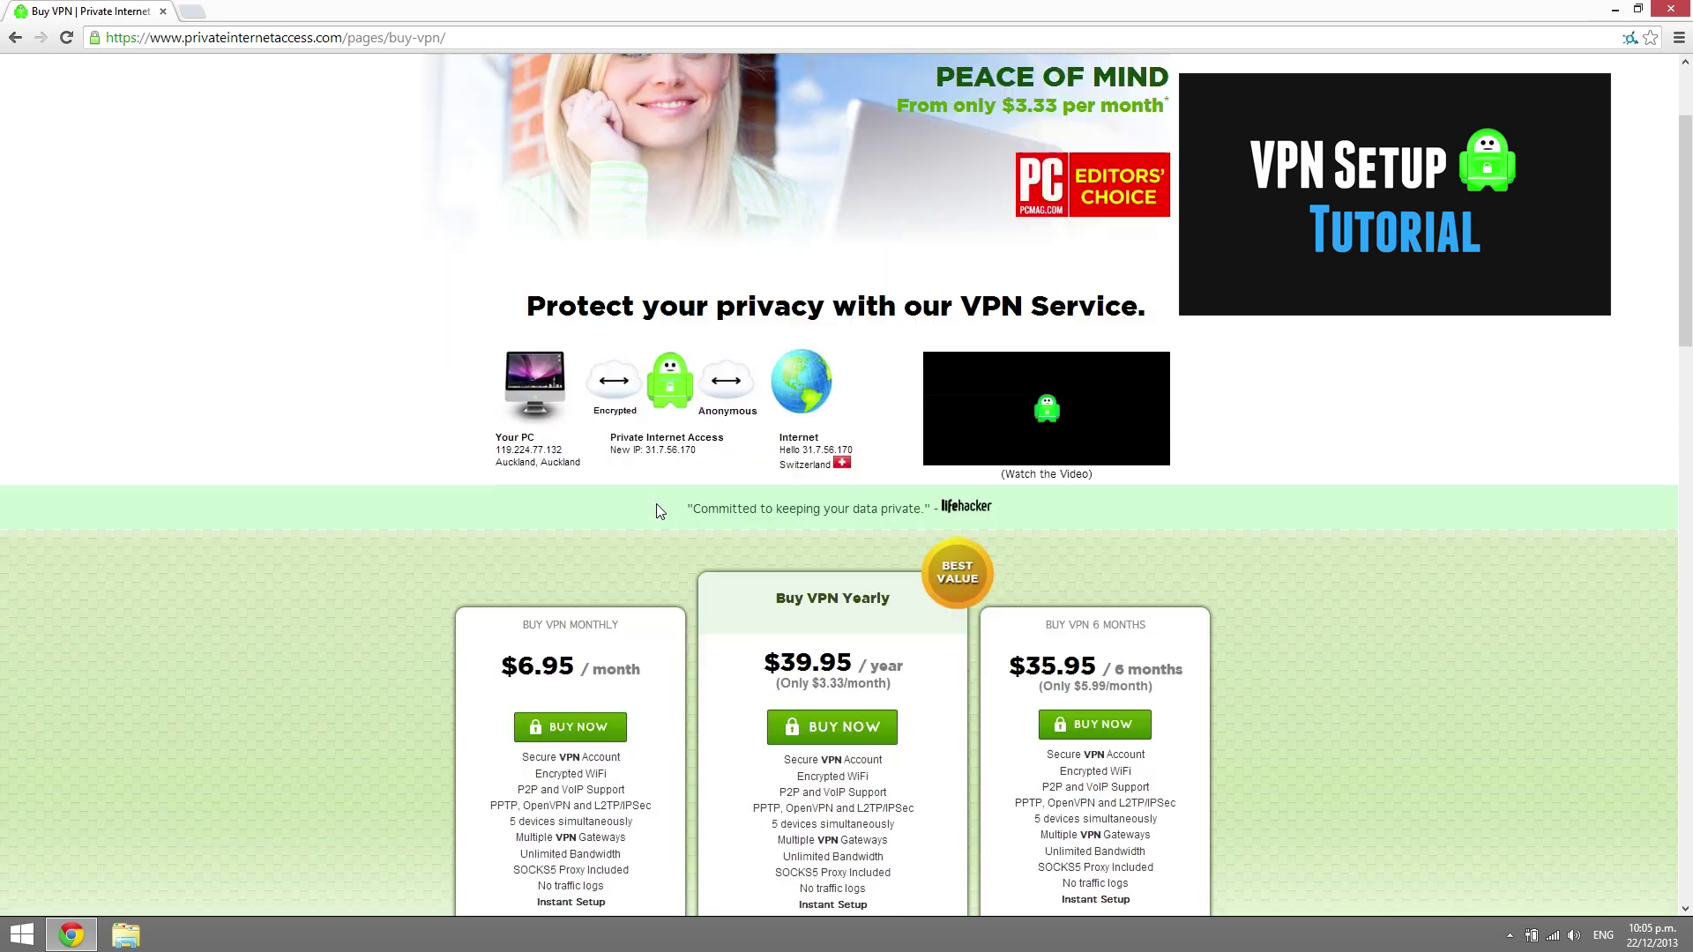
pyautogui.scroll(-5, 656, 504)
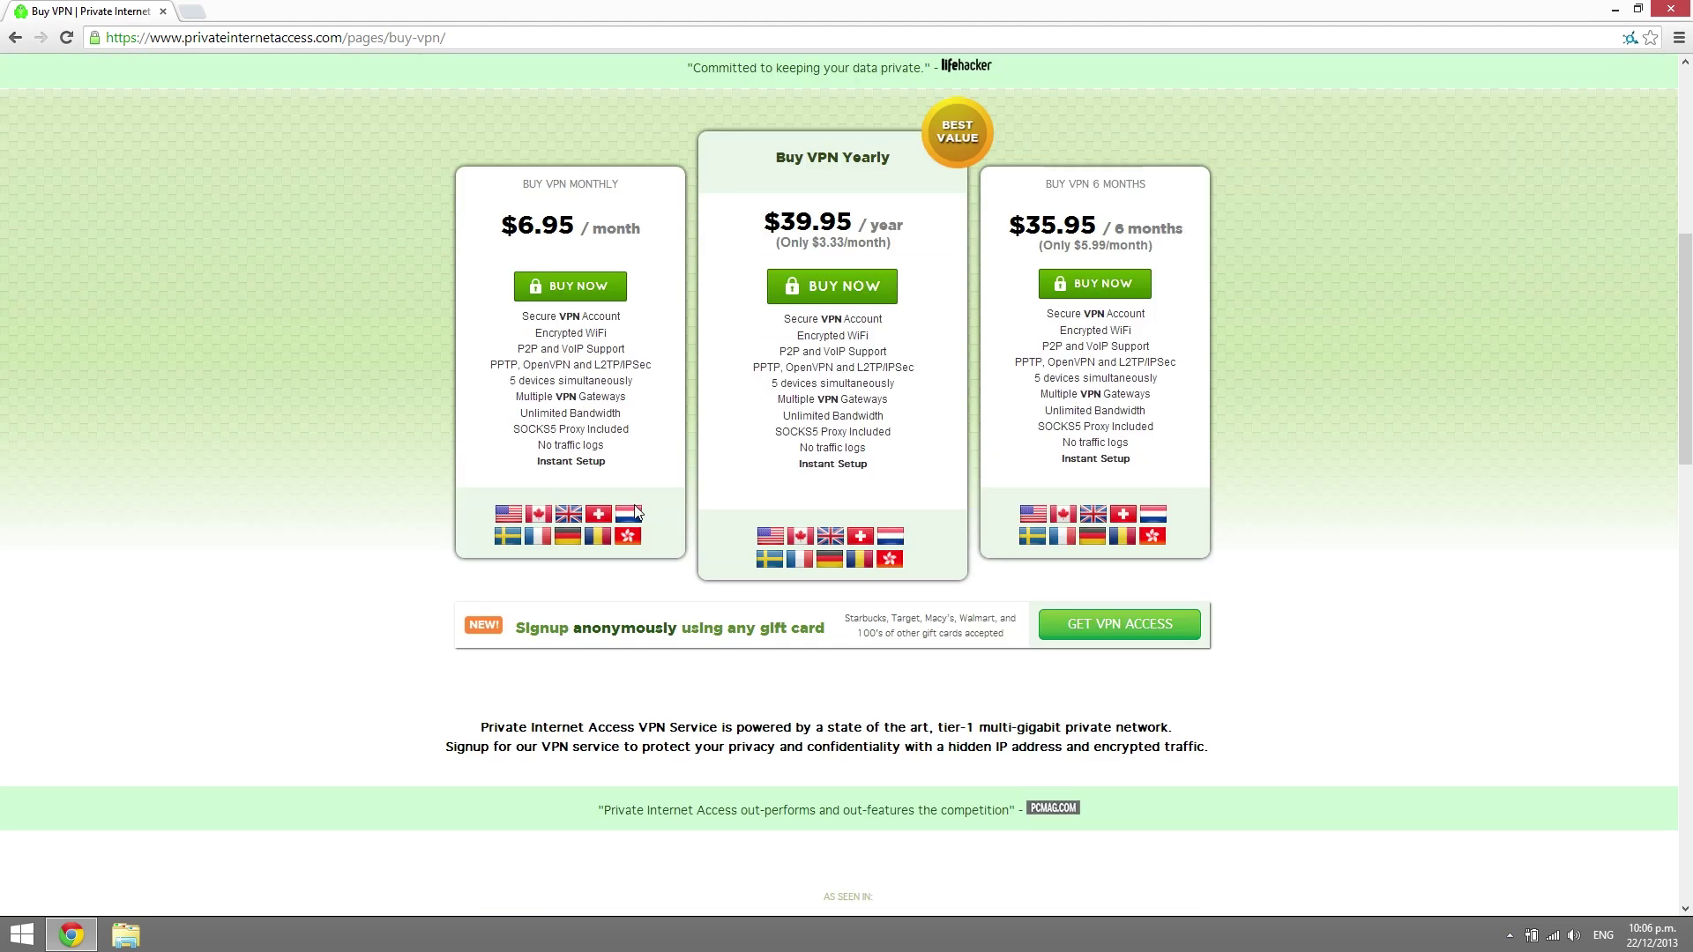
# Load utorrent.com in a new browser tab.
pyautogui.hotkey('ctrl', 't')
pyautogui.write('utorrent.com')
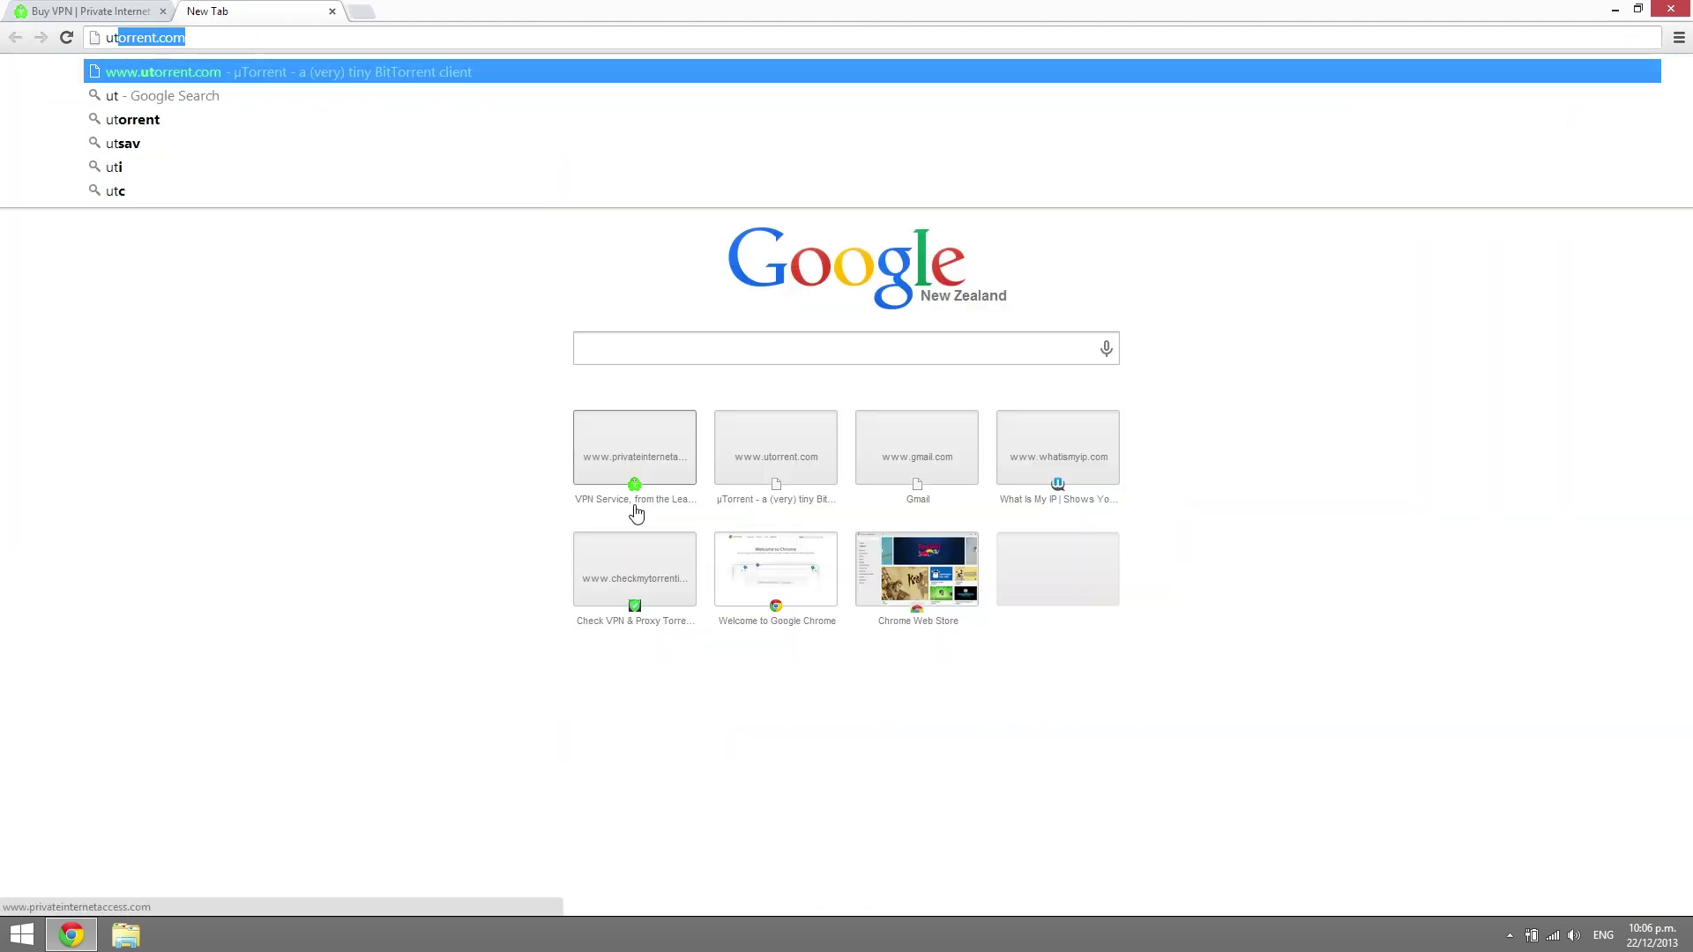
pyautogui.press('Return')
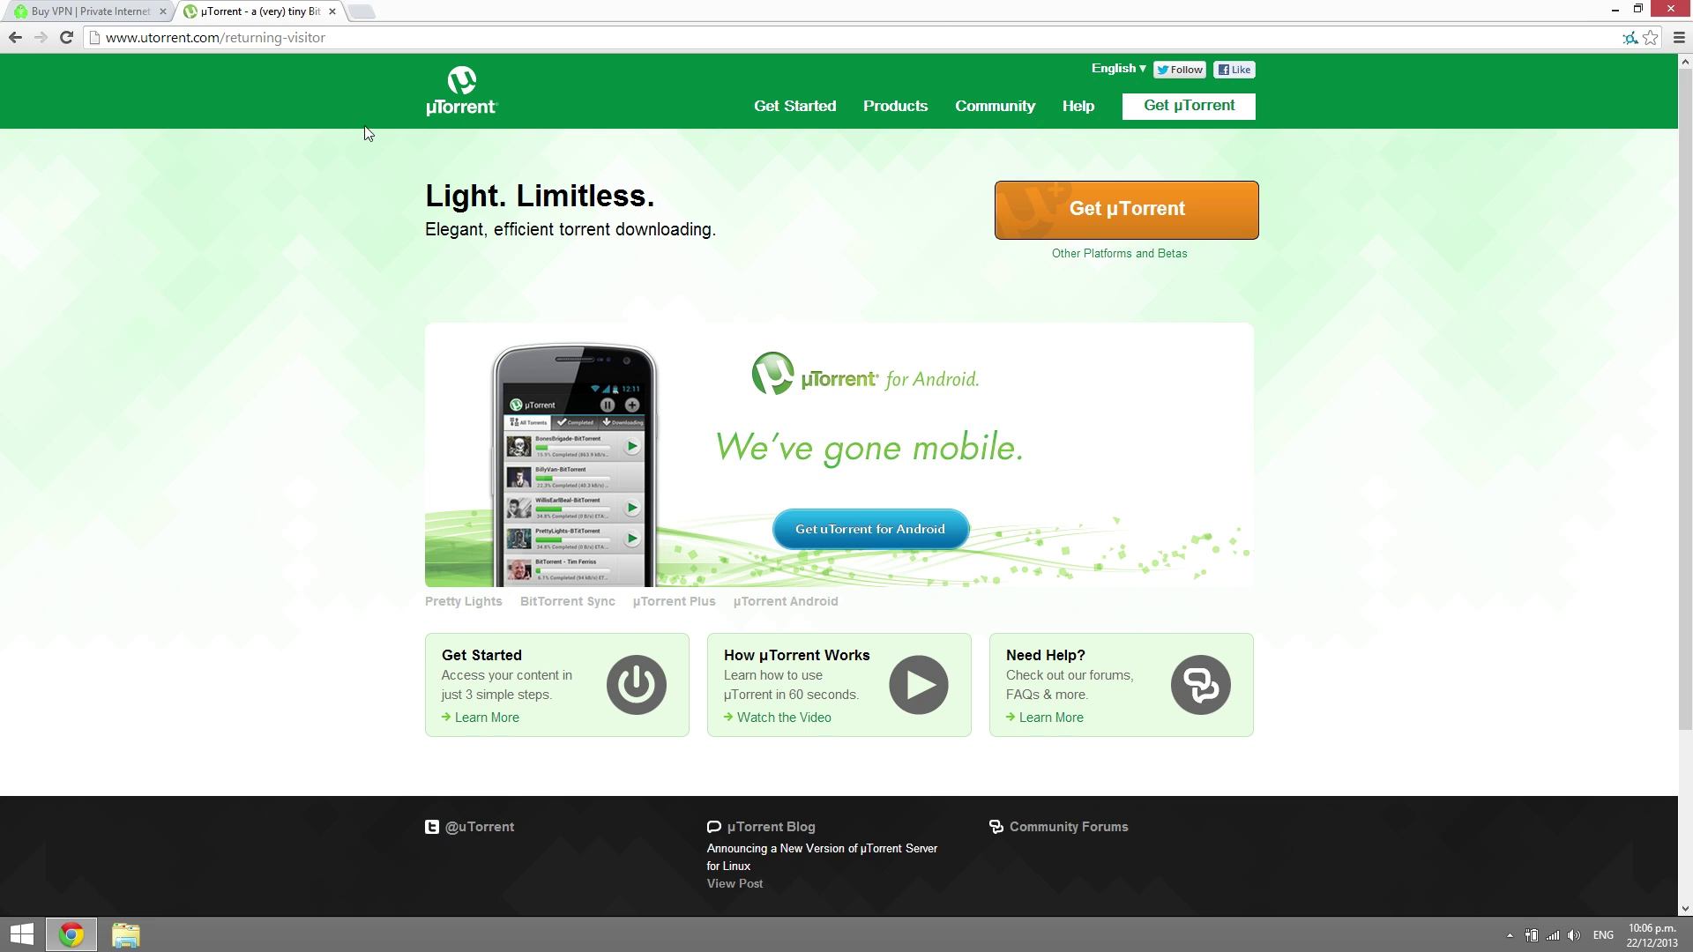
# Search for peerblock in a new browser tab and open the PeerBlock 1.1 stable release page from the site's downloads.
pyautogui.click(363, 12)
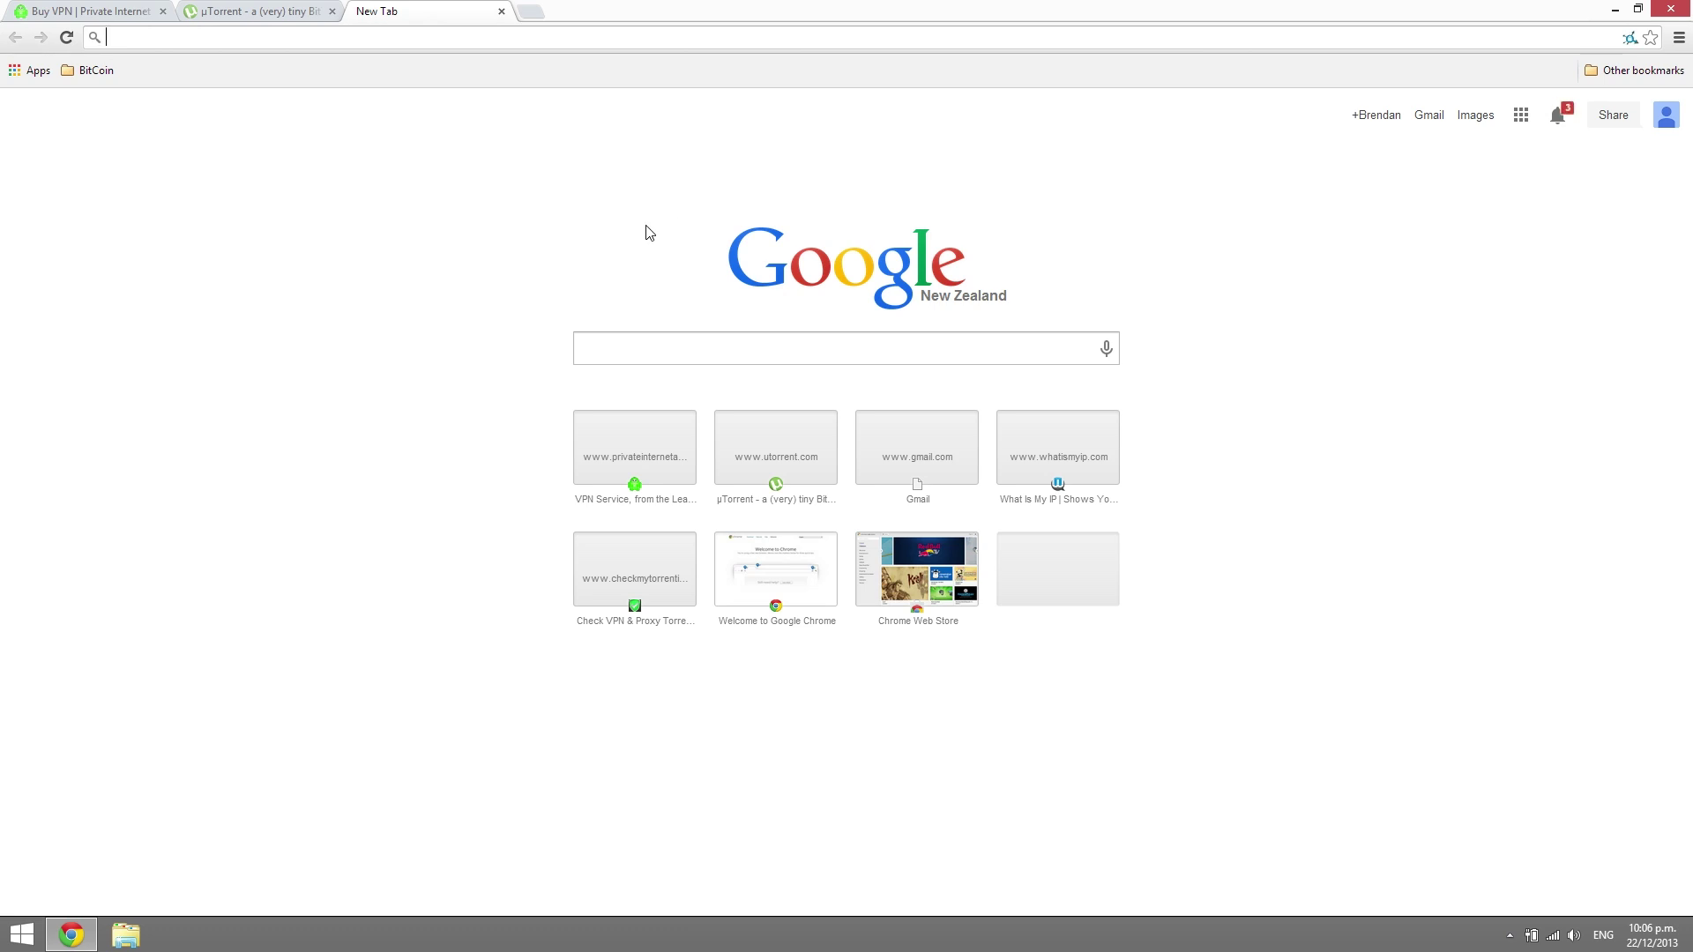
pyautogui.write('peerblock')
pyautogui.press('Return')
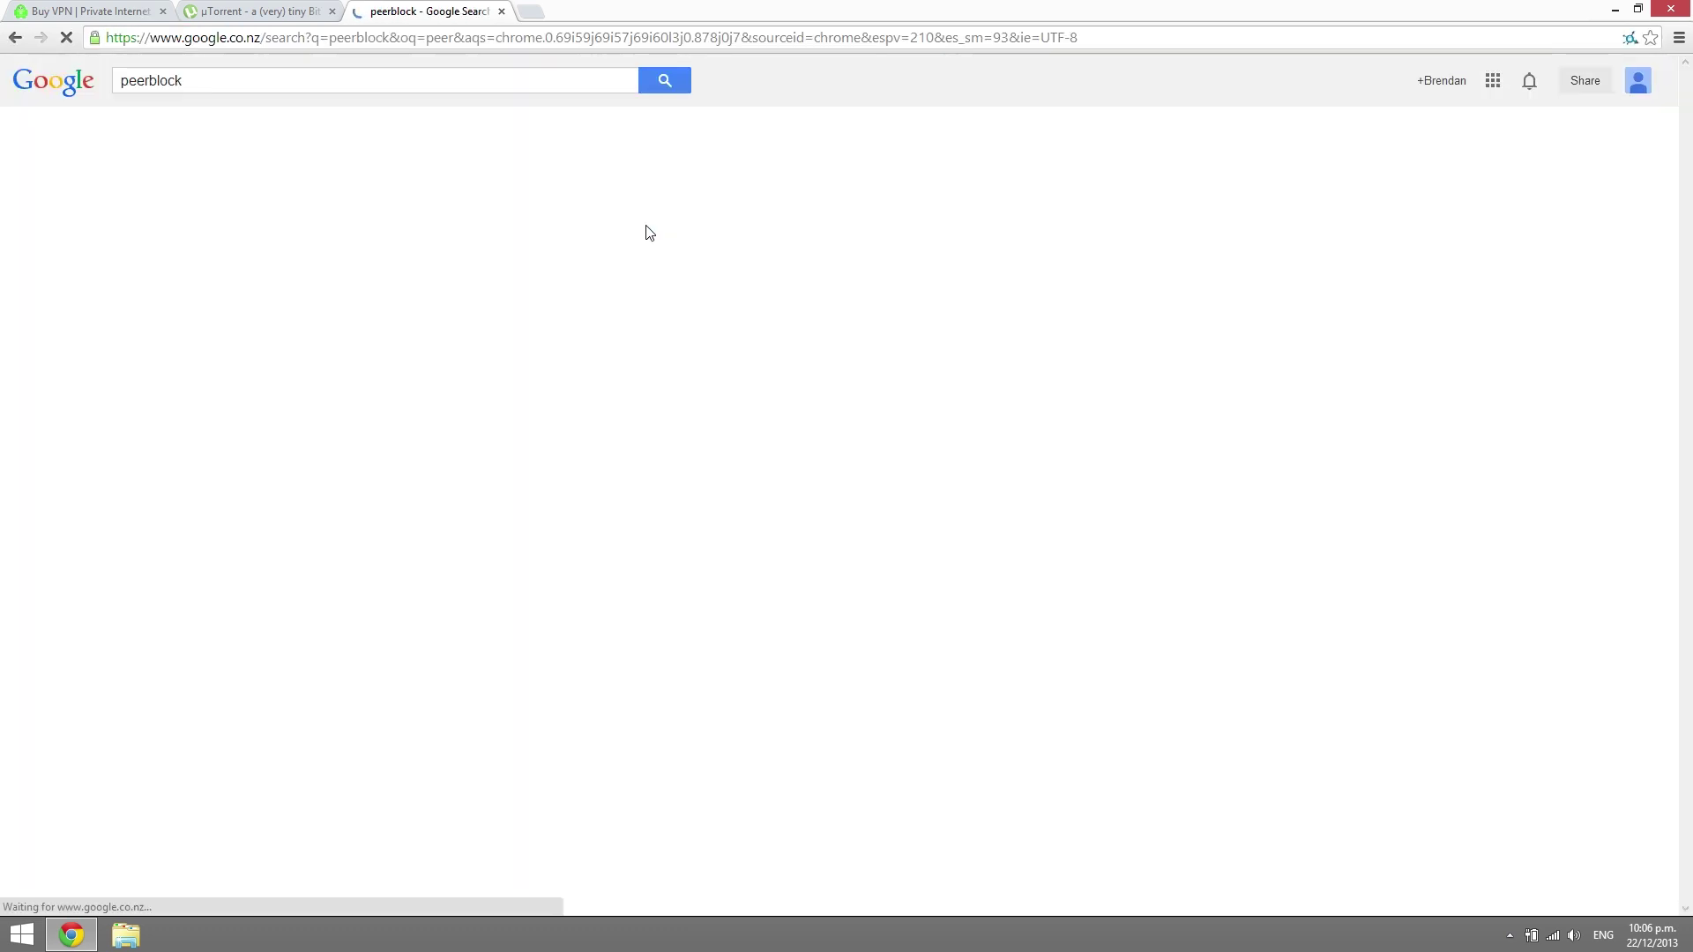
pyautogui.click(216, 214)
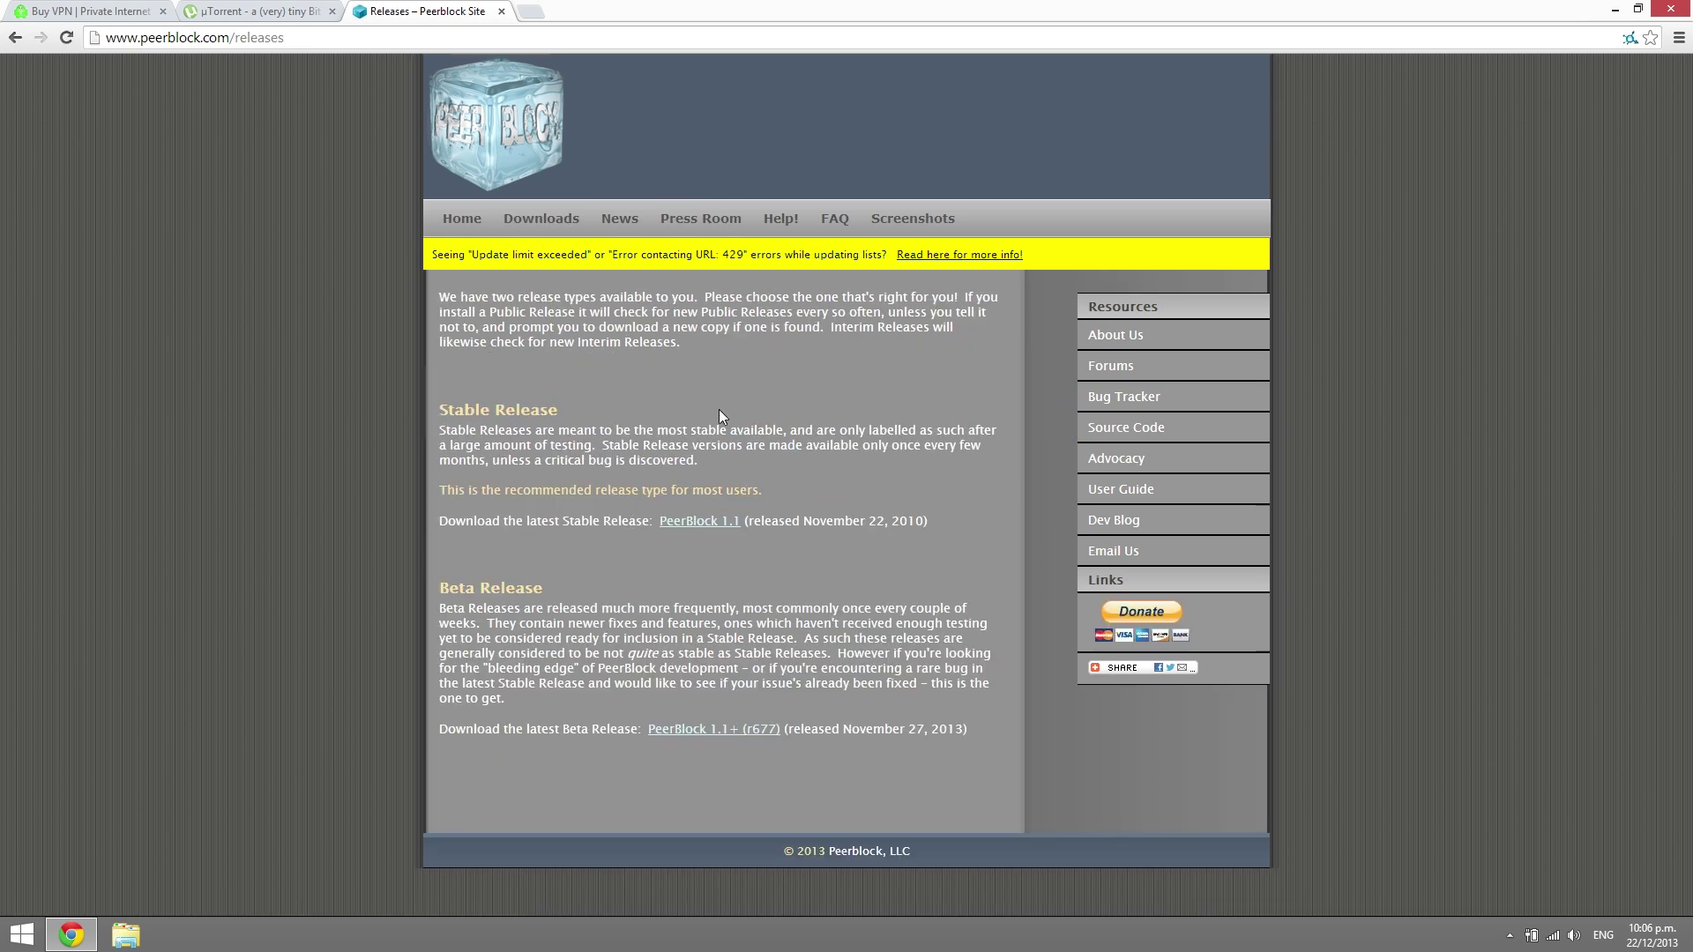
pyautogui.click(705, 522)
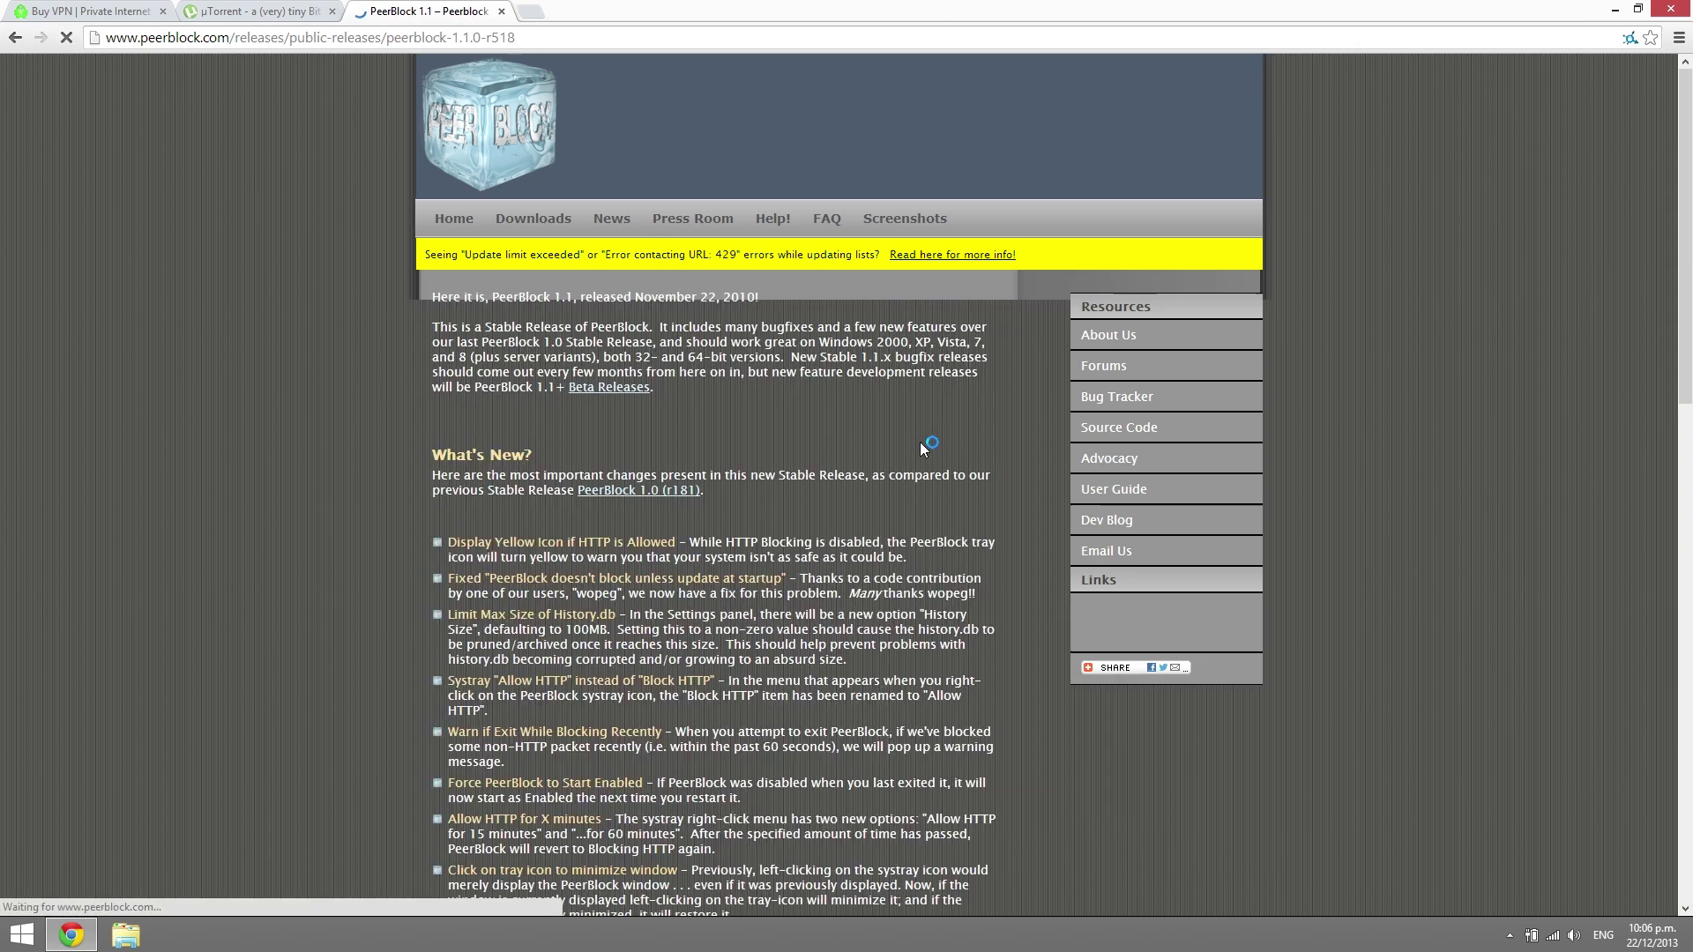
pyautogui.scroll(-5, 908, 504)
pyautogui.scroll(-8, 908, 504)
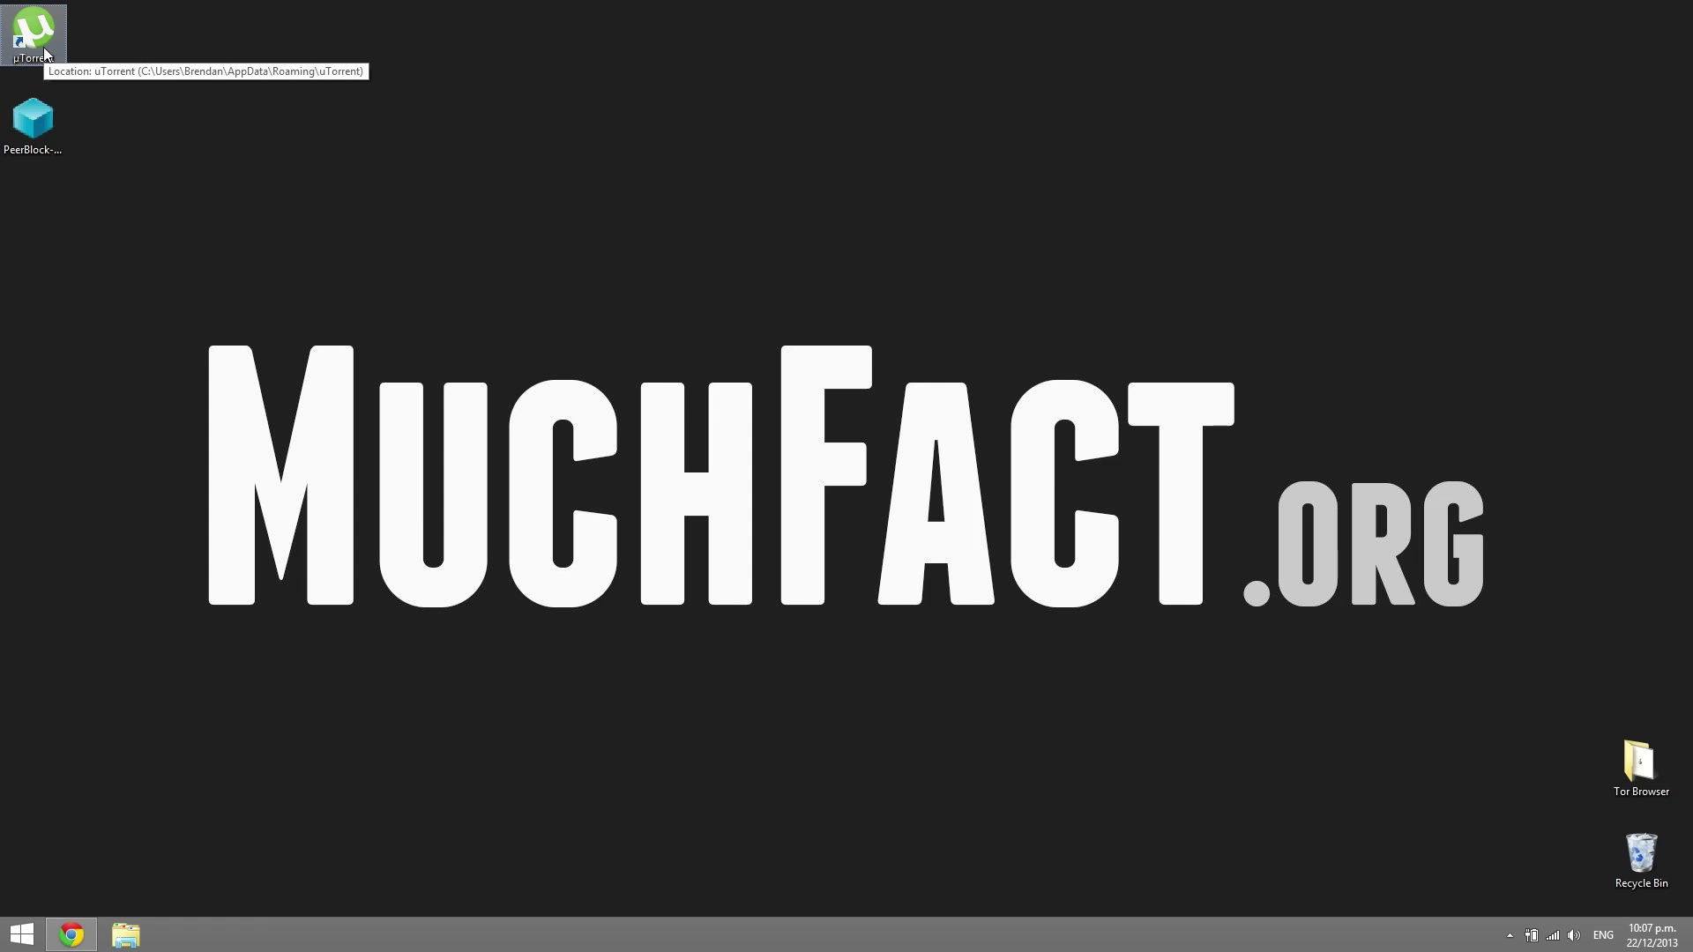
# Launch µTorrent, open its connection preferences and generate a random port for incoming connections.
pyautogui.doubleClick(54, 34)
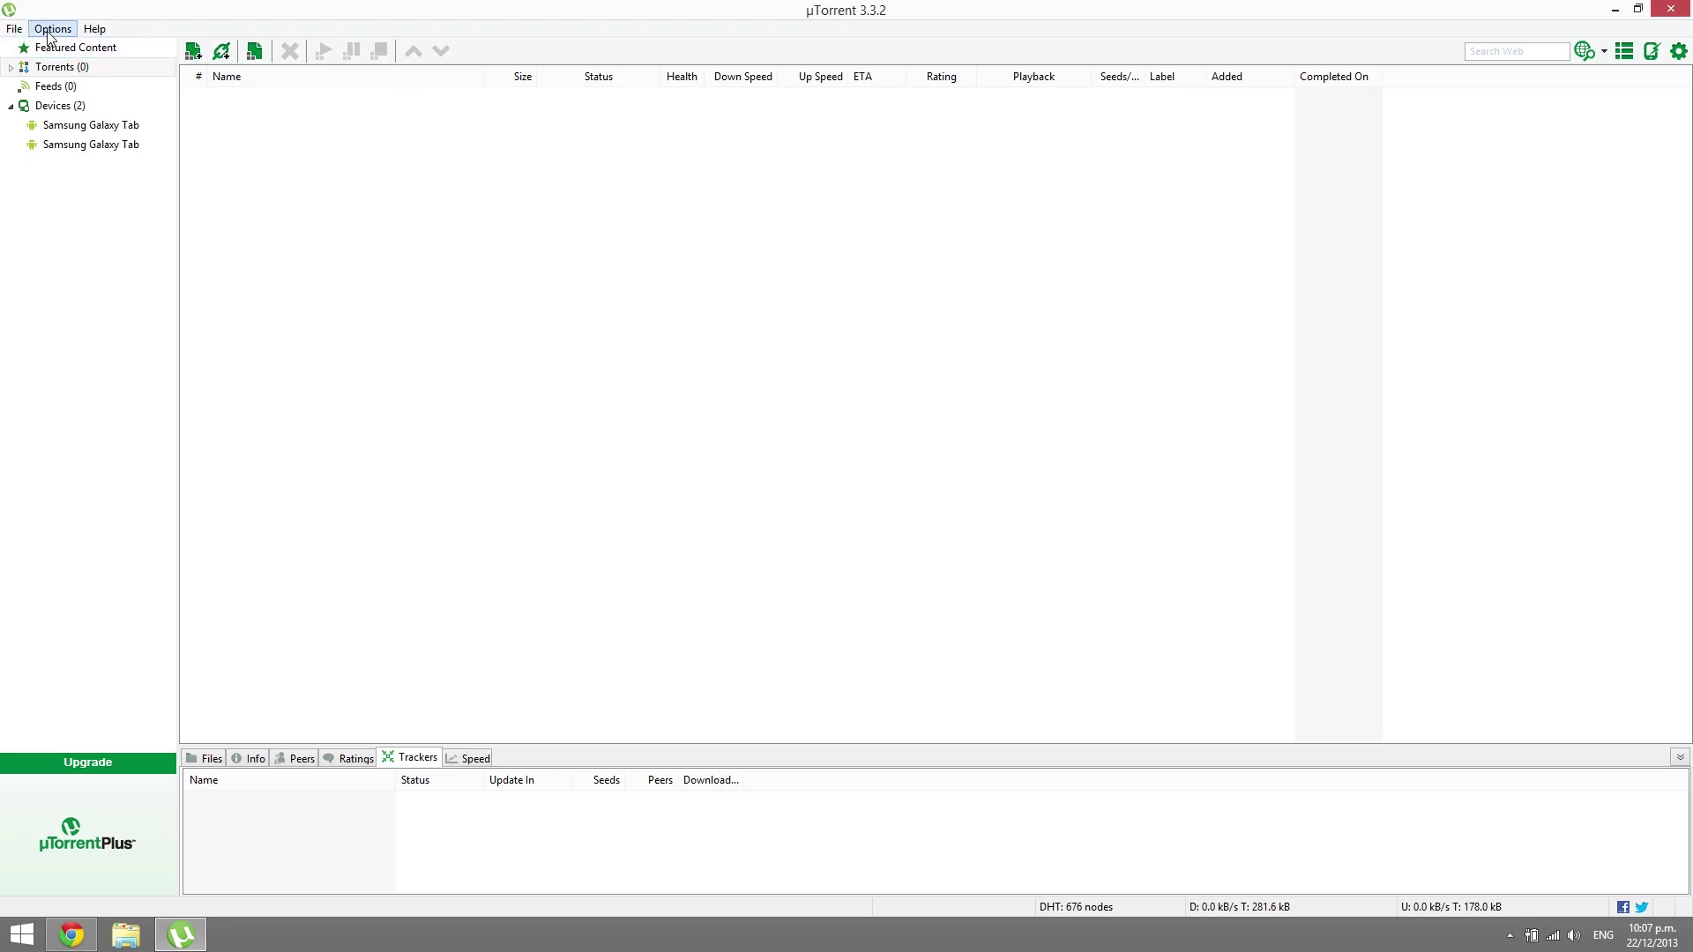
pyautogui.click(53, 28)
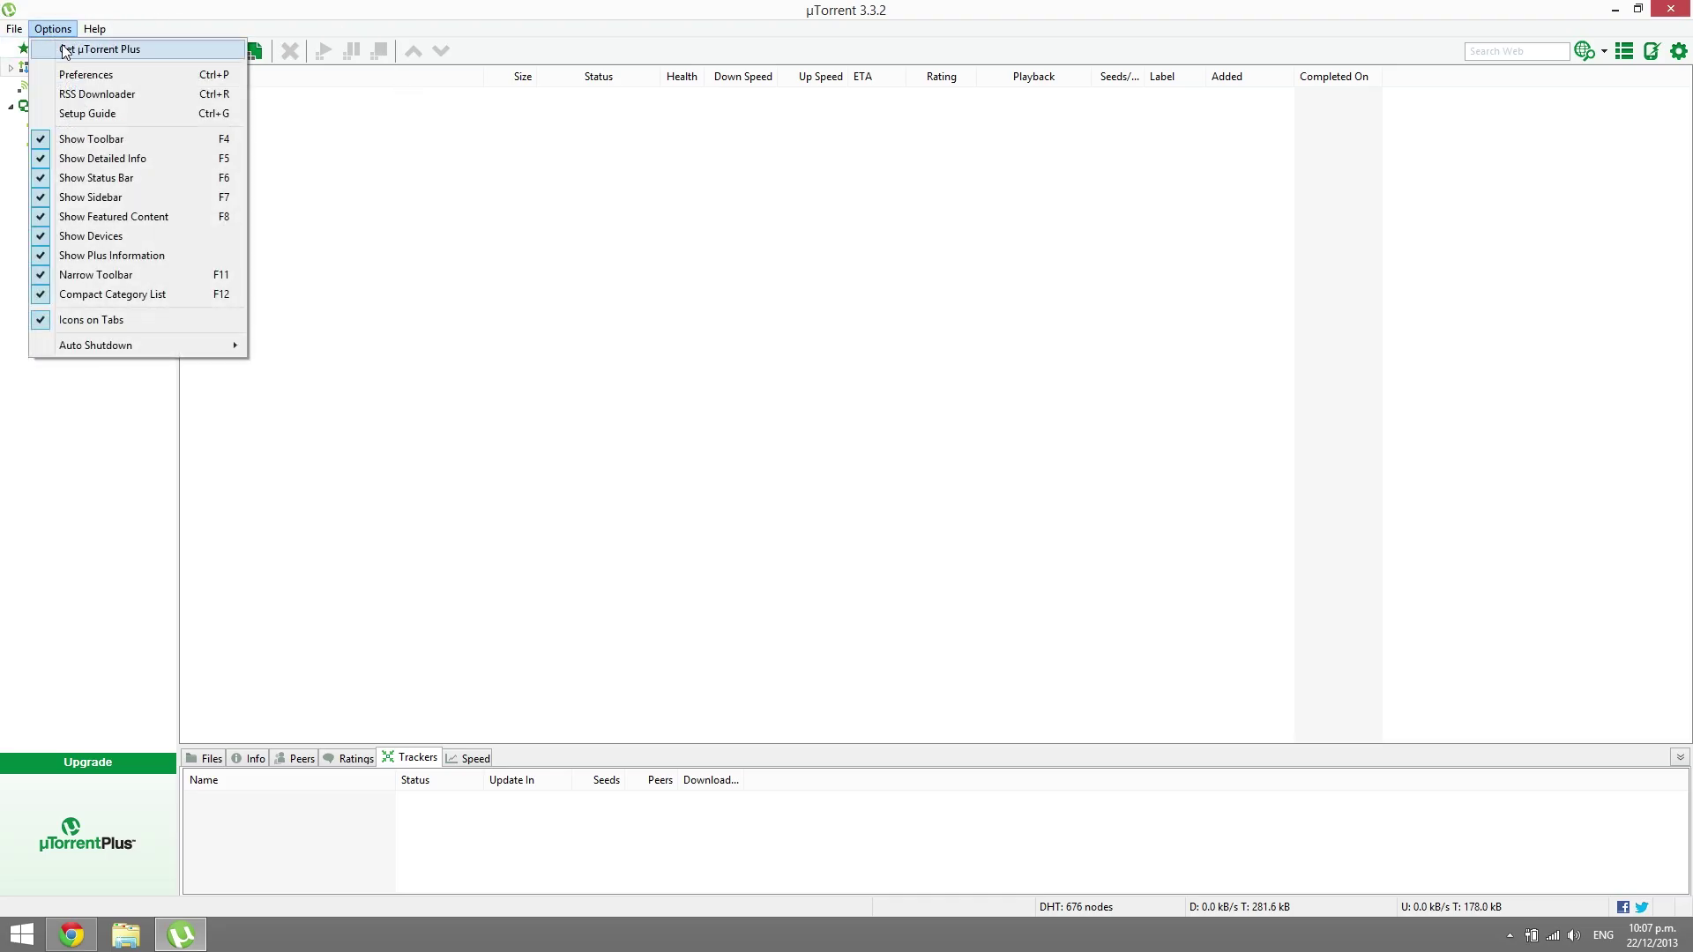
pyautogui.click(75, 74)
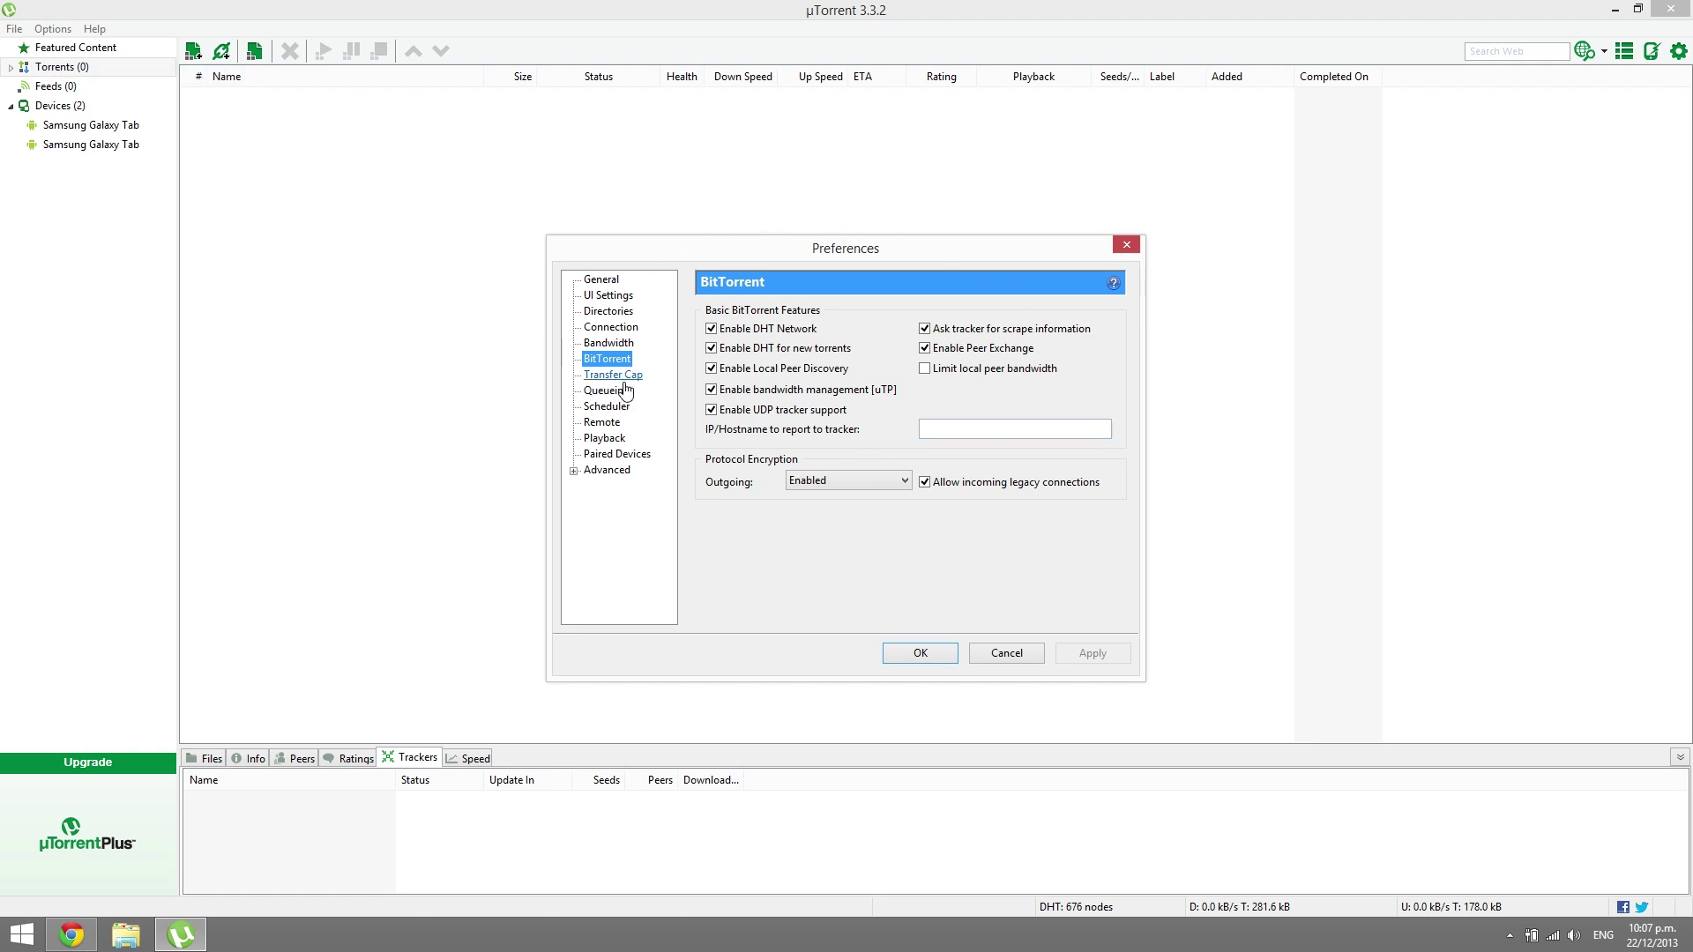
pyautogui.click(624, 328)
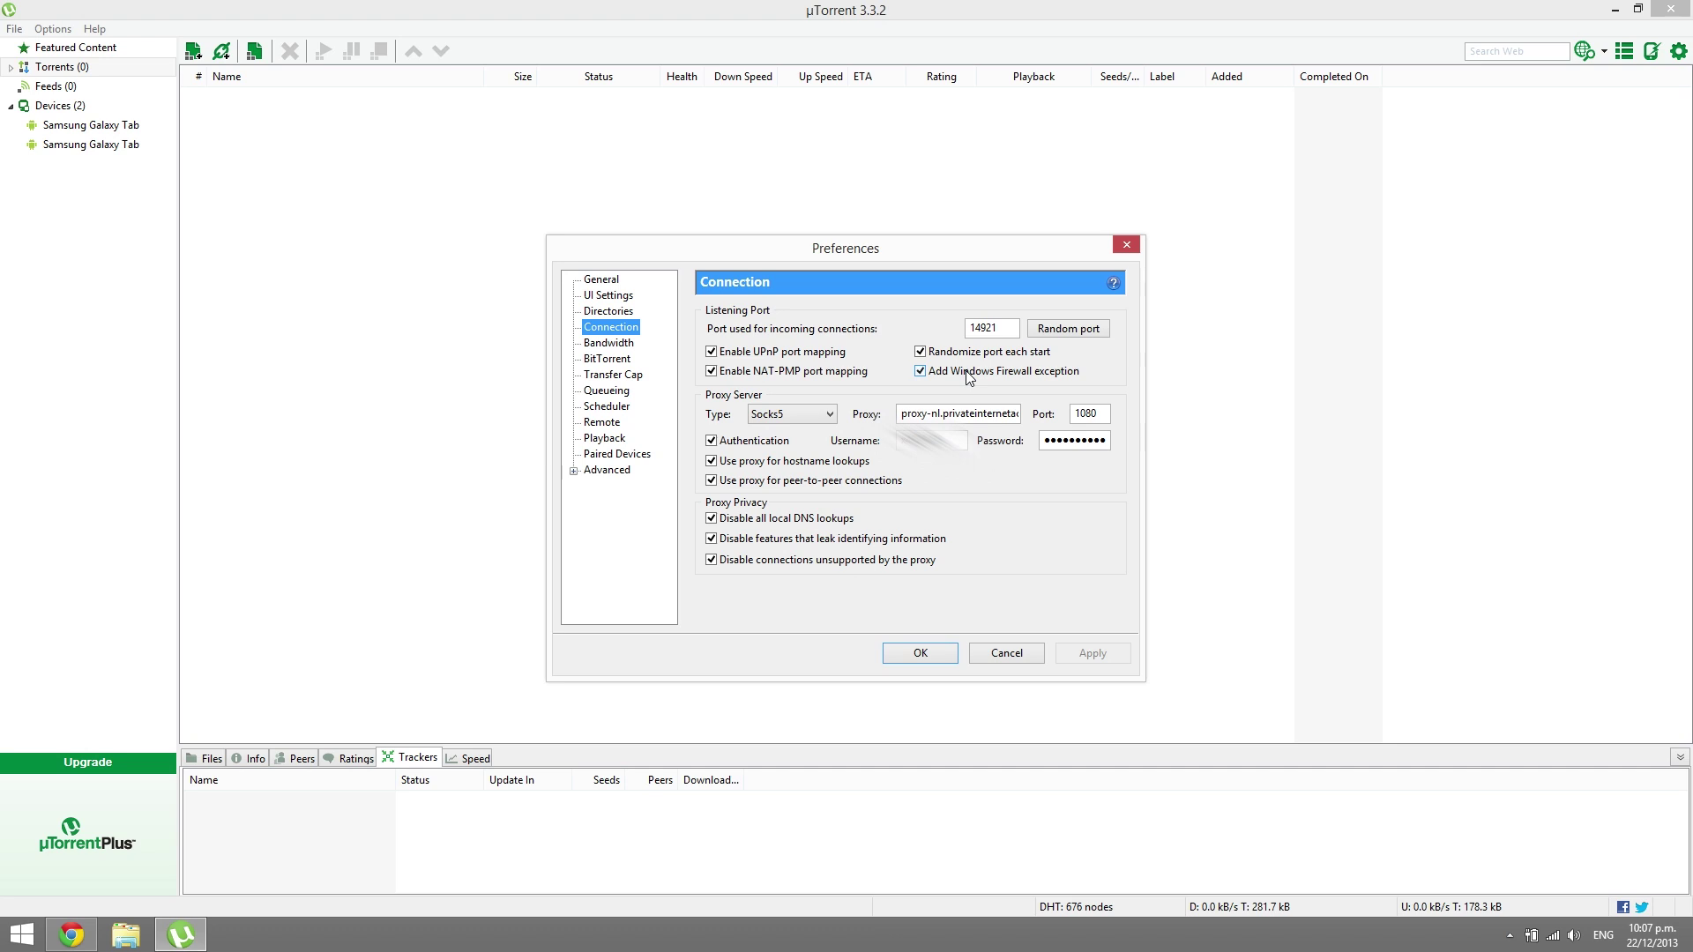
pyautogui.click(1071, 331)
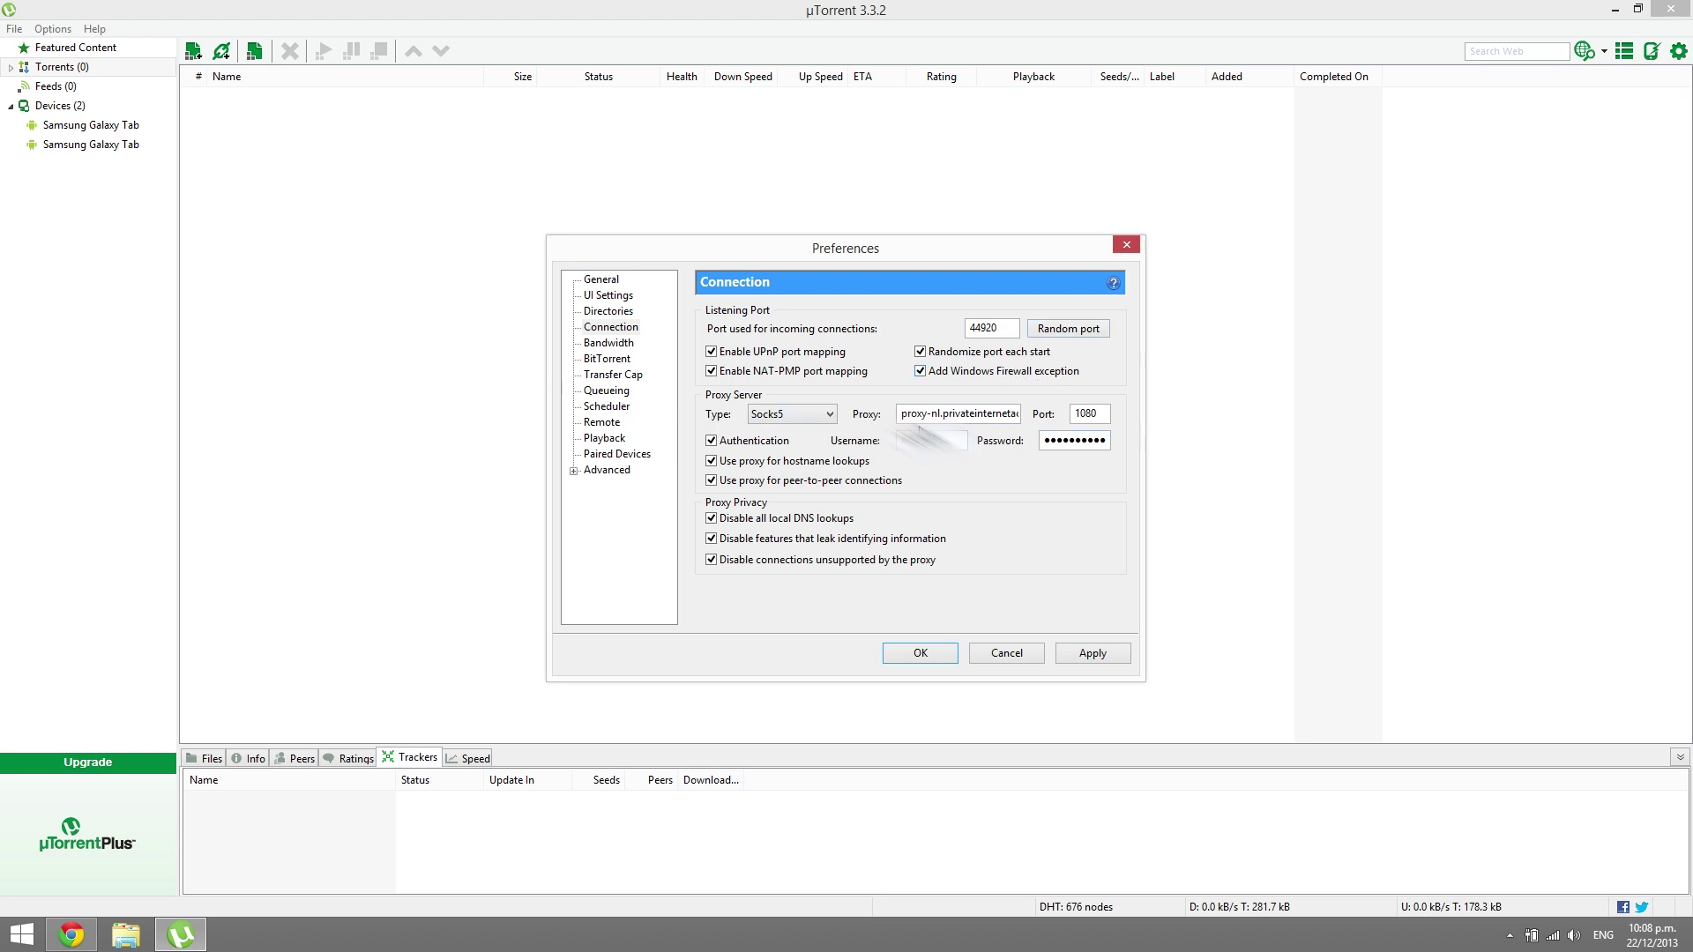
# Choose Socks5 as the proxy type and check the full proxy-nl.privateinternetaccess.com server address.
pyautogui.click(820, 416)
pyautogui.click(806, 454)
pyautogui.click(902, 414)
pyautogui.moveTo(902, 413); pyautogui.dragTo(1018, 413)
pyautogui.click(1018, 413)
# Switch to Chrome and sign in to the Private Internet Access client control panel with the account username and password.
pyautogui.click(72, 935)
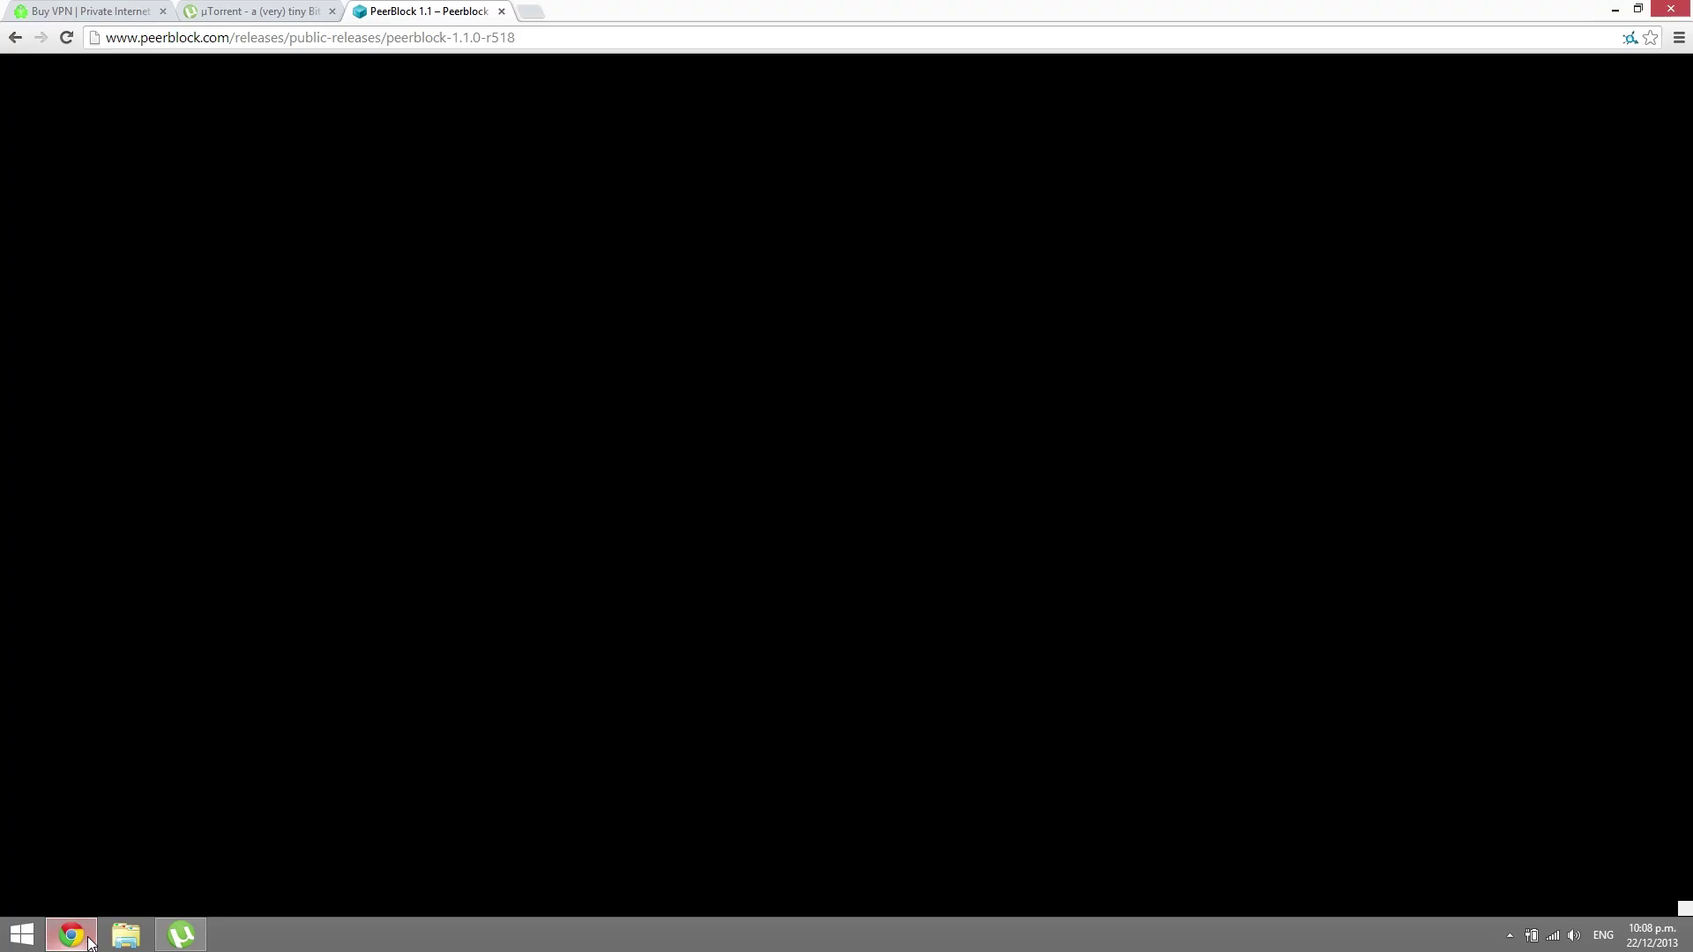
pyautogui.click(87, 11)
pyautogui.scroll(7, 344, 256)
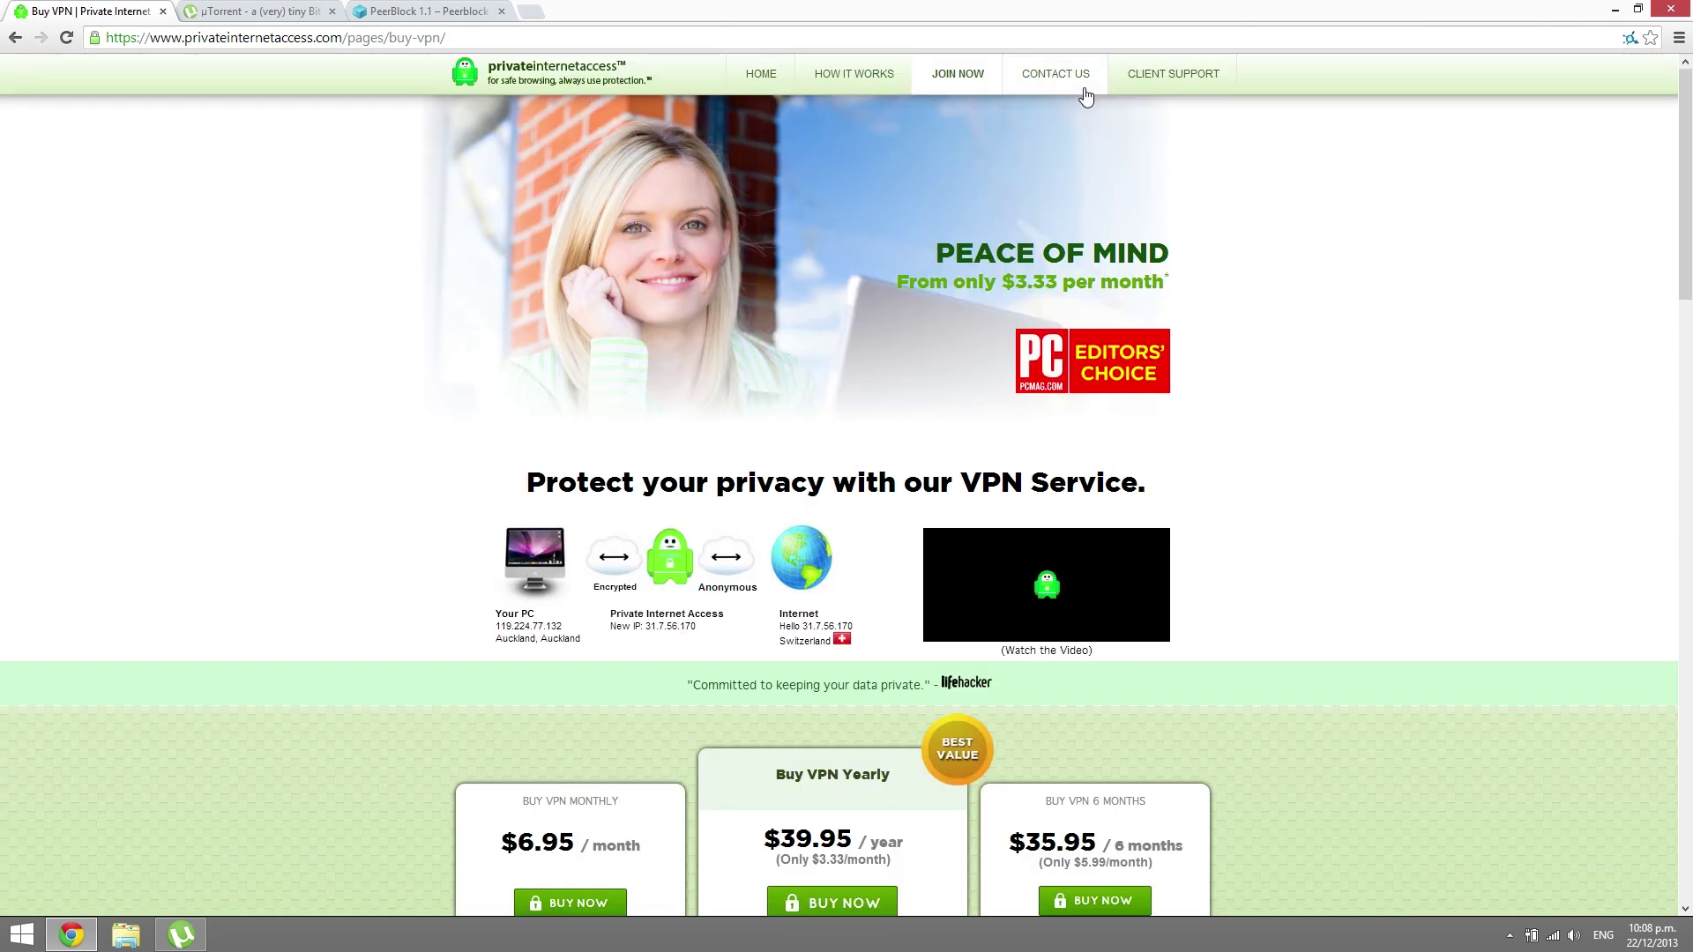
pyautogui.click(1178, 81)
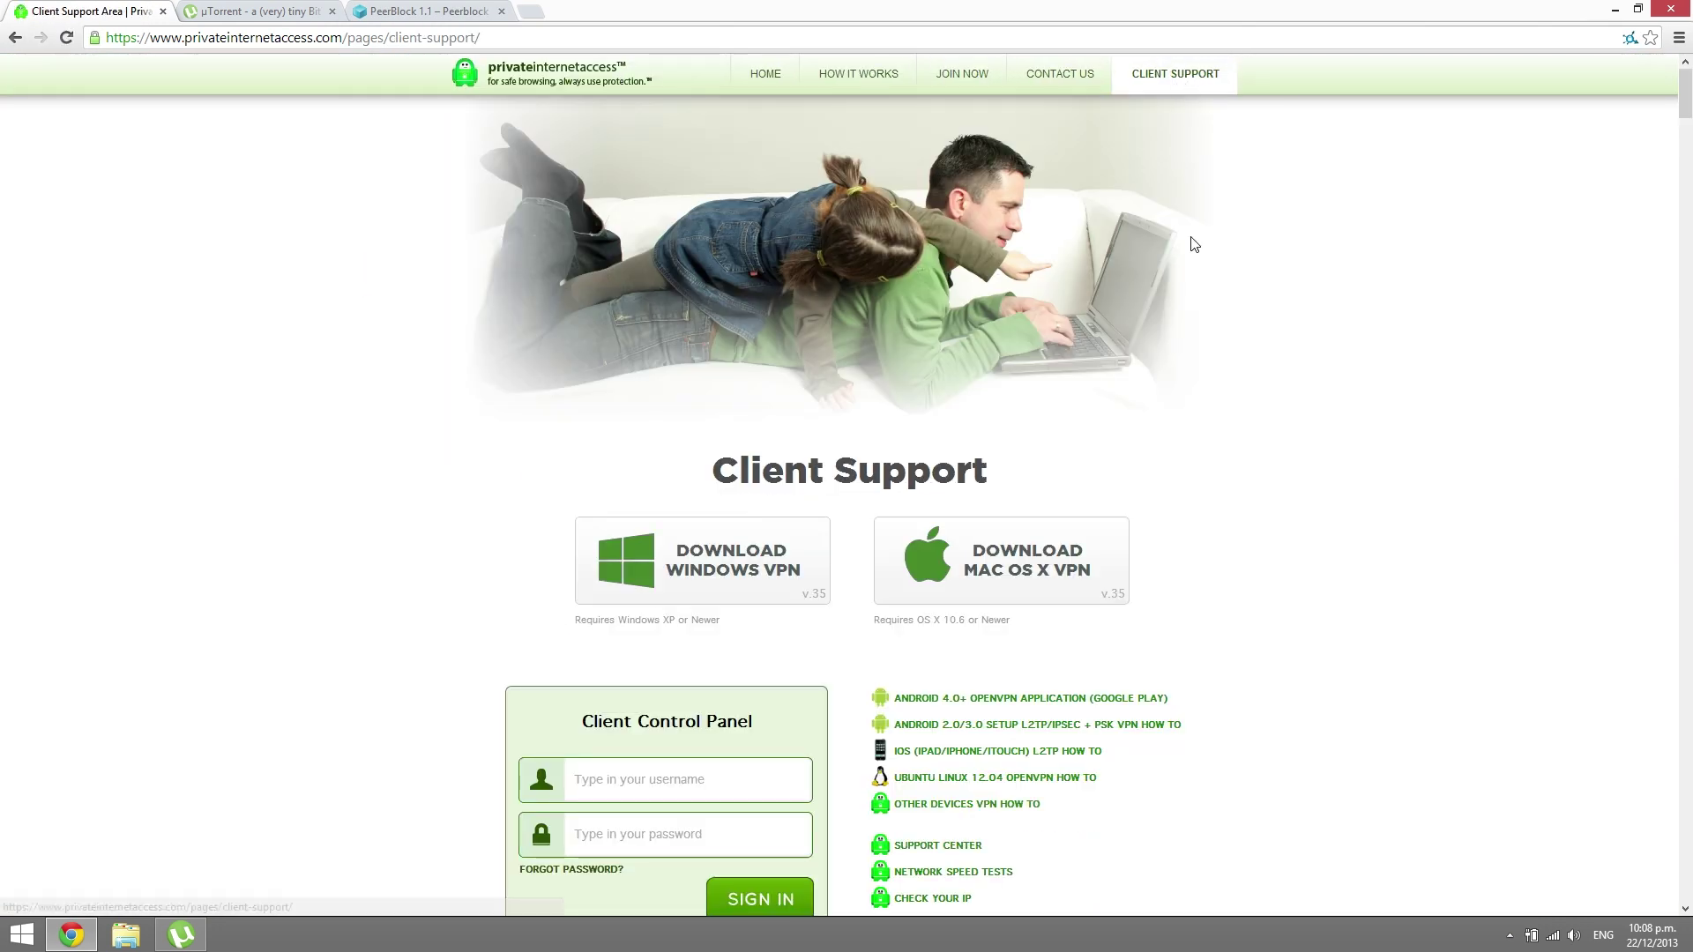
pyautogui.scroll(-4, 1190, 246)
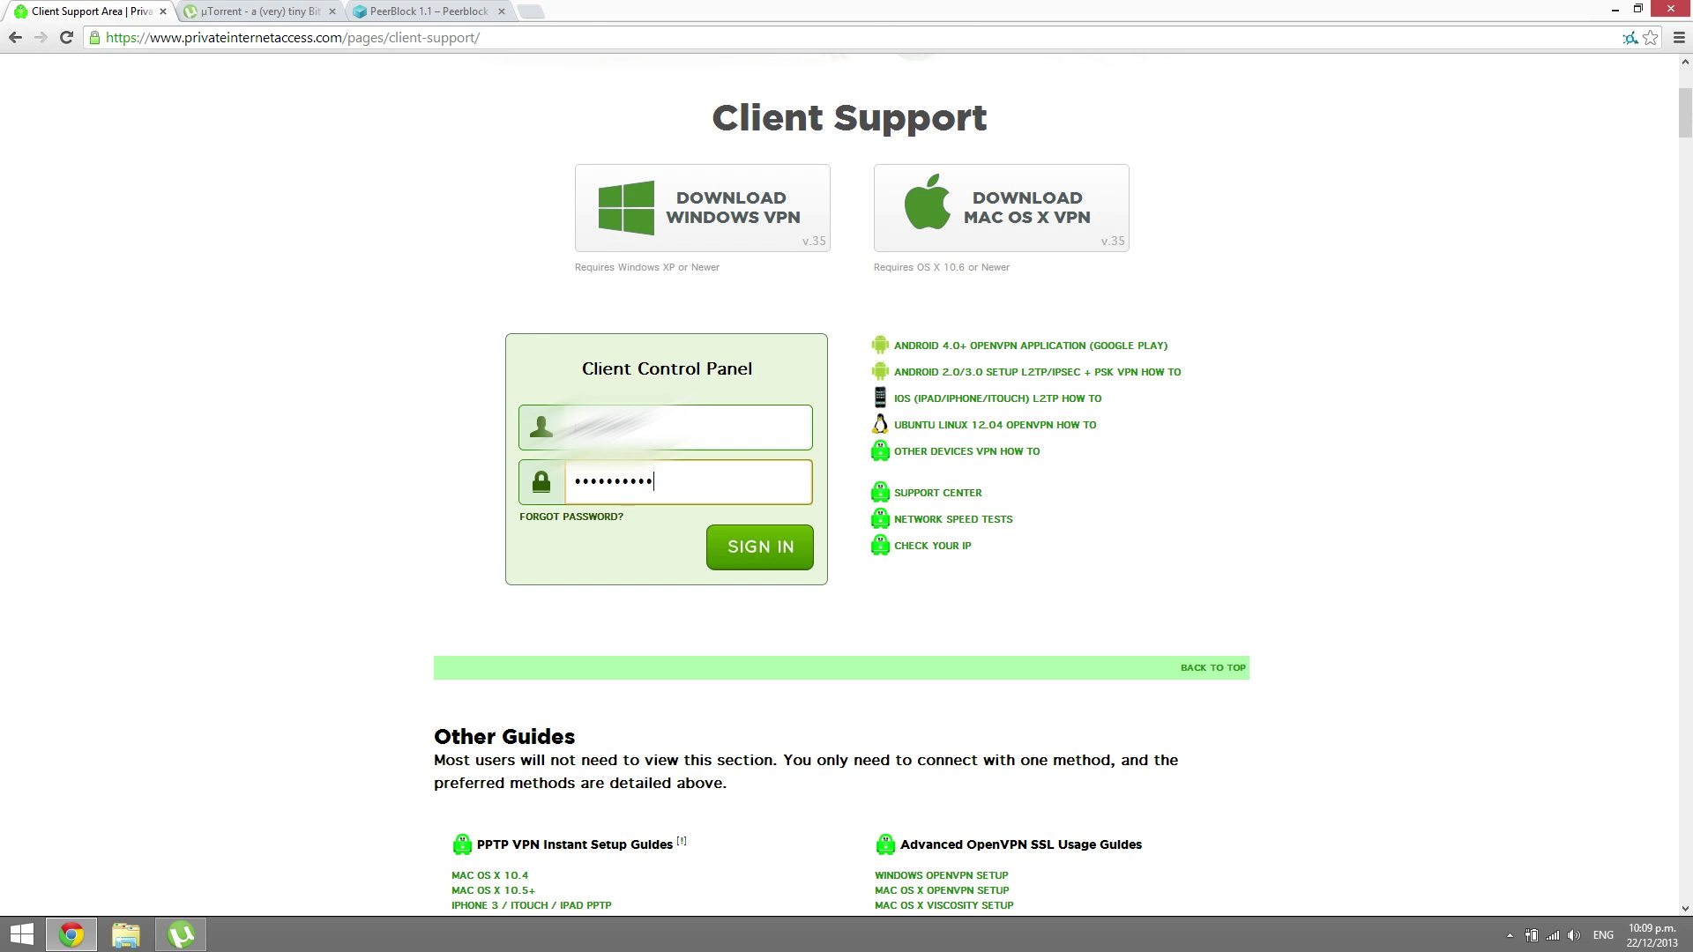
pyautogui.click(769, 553)
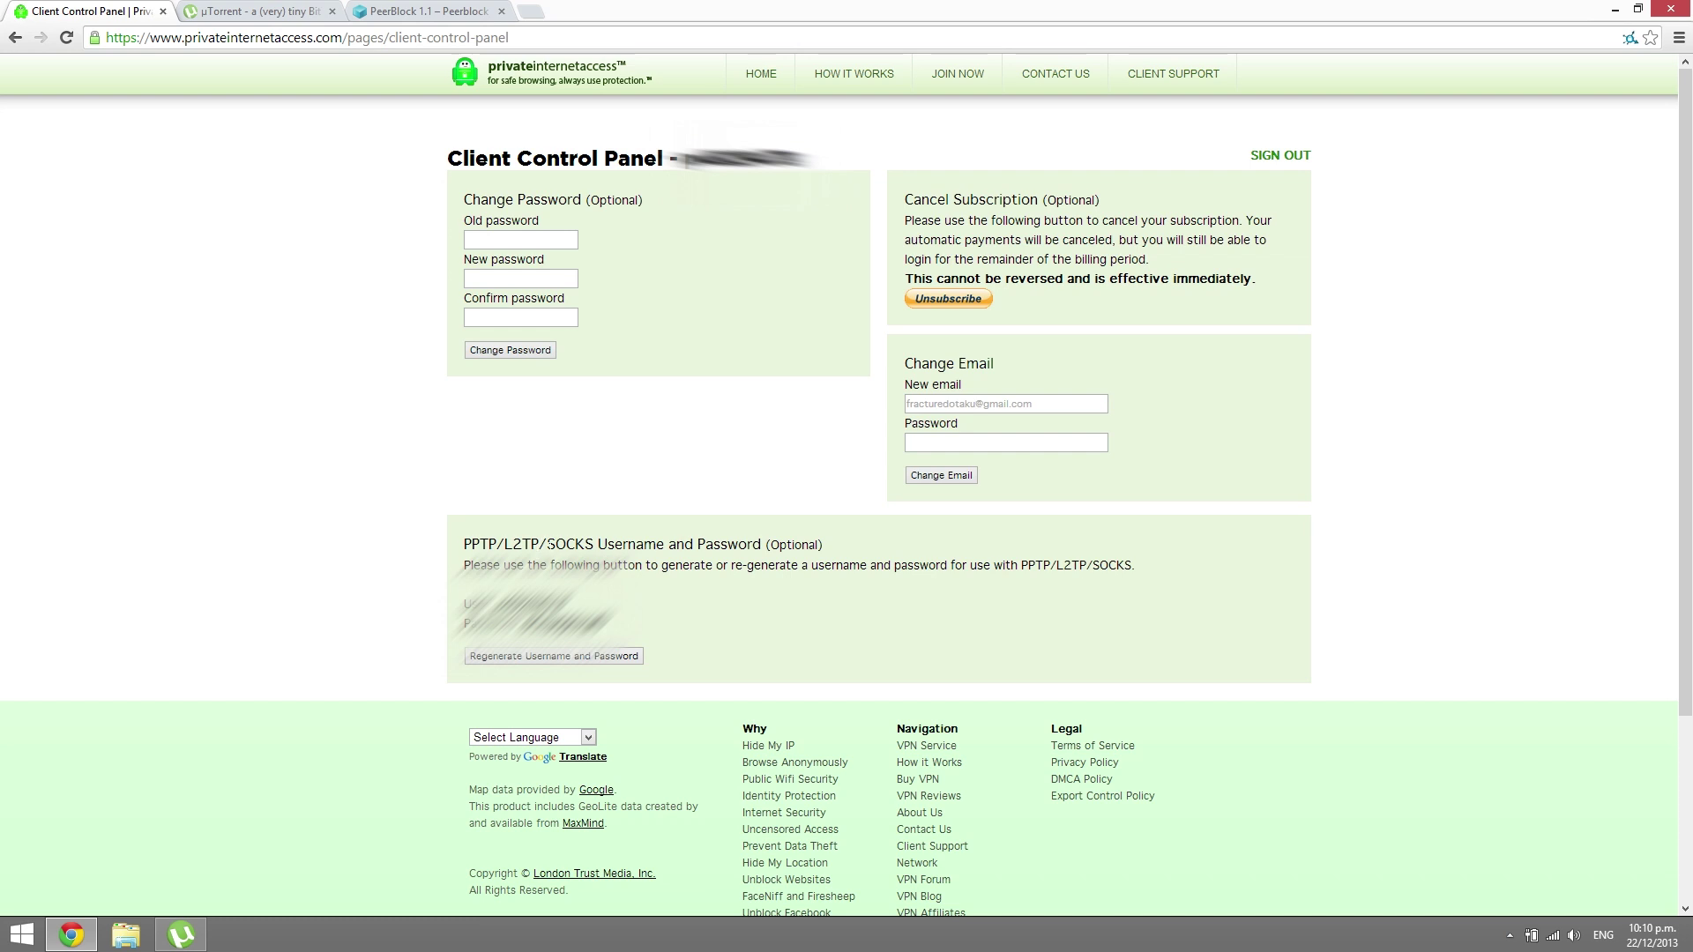
# Examine the generated username and password in the PPTP/L2TP/SOCKS section of the client control panel.
pyautogui.moveTo(546, 544); pyautogui.dragTo(598, 544)
pyautogui.click(599, 544)
pyautogui.doubleClick(533, 603)
pyautogui.click(547, 622)
# Switch back to µTorrent and check the username and password fields of the proxy authentication settings.
pyautogui.click(181, 934)
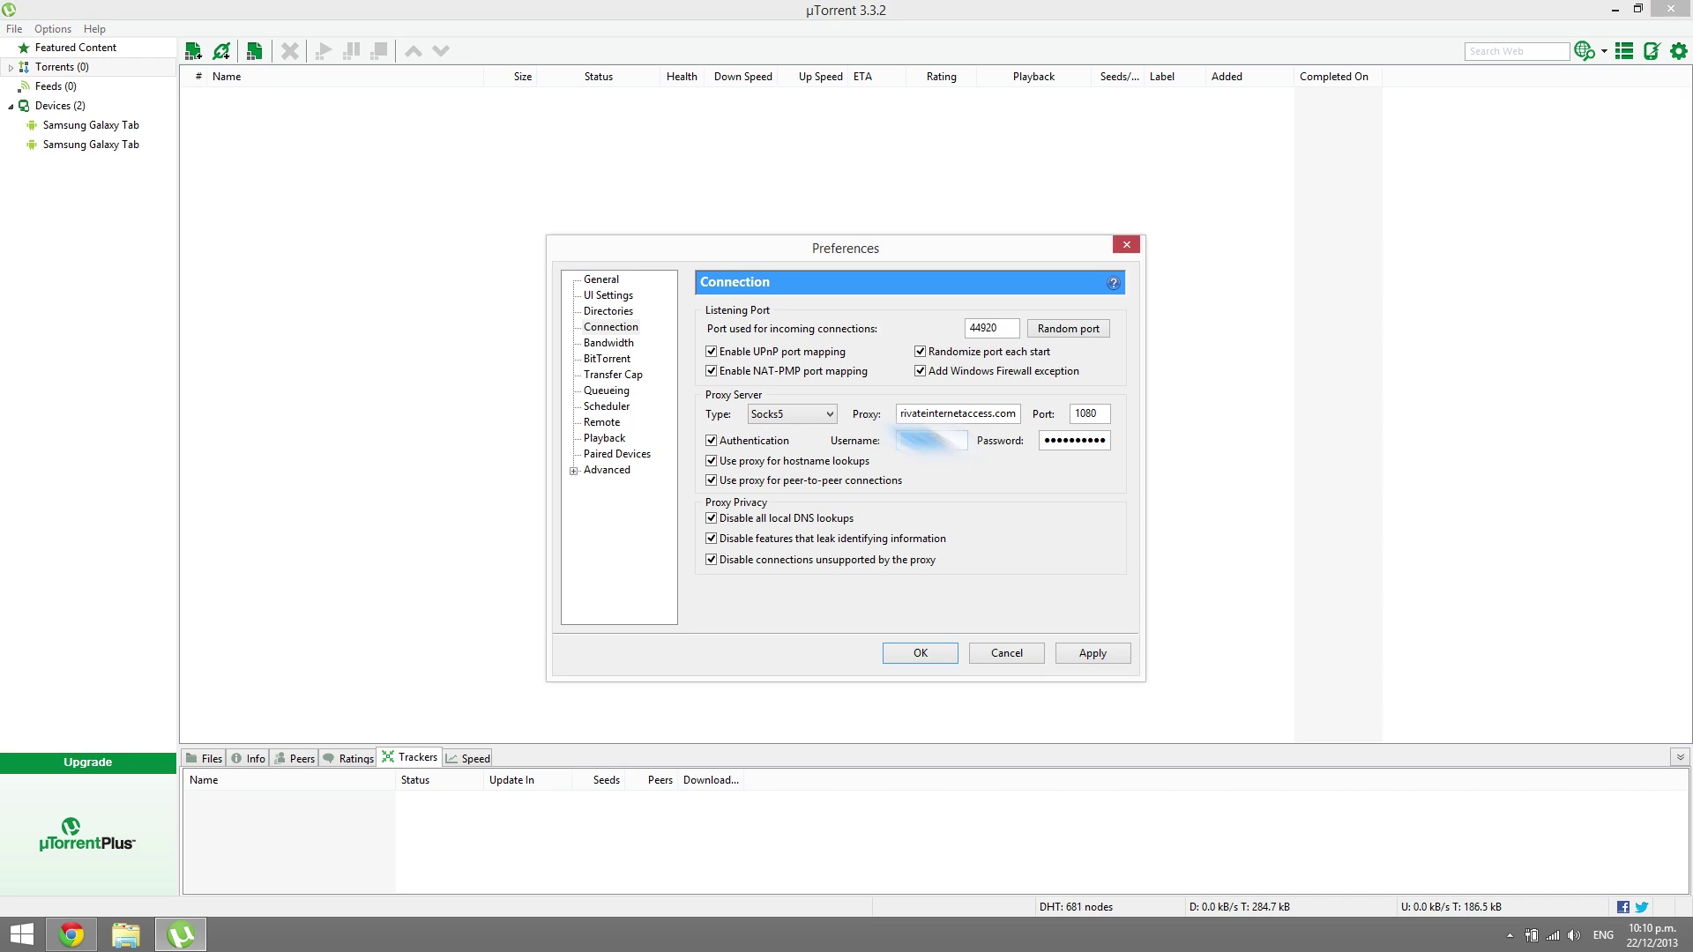
pyautogui.moveTo(1049, 441); pyautogui.dragTo(1113, 446)
pyautogui.click(1083, 440)
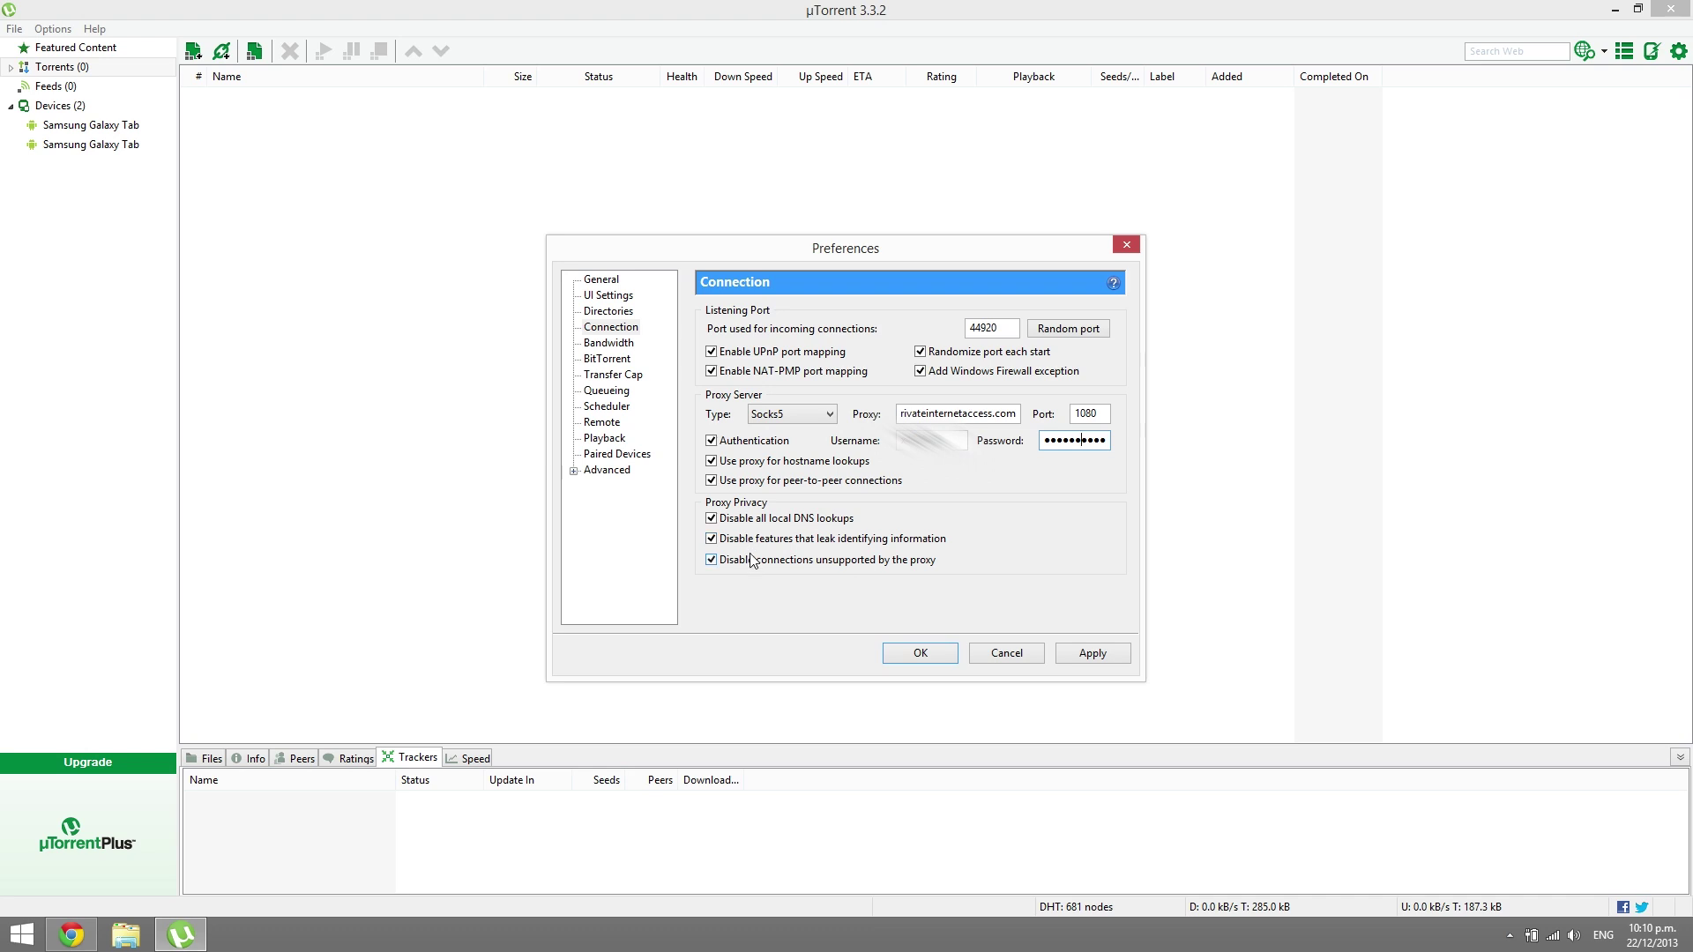
# Review the maximum upload rate, set outgoing protocol encryption to Enabled, and save the µTorrent preferences.
pyautogui.click(610, 350)
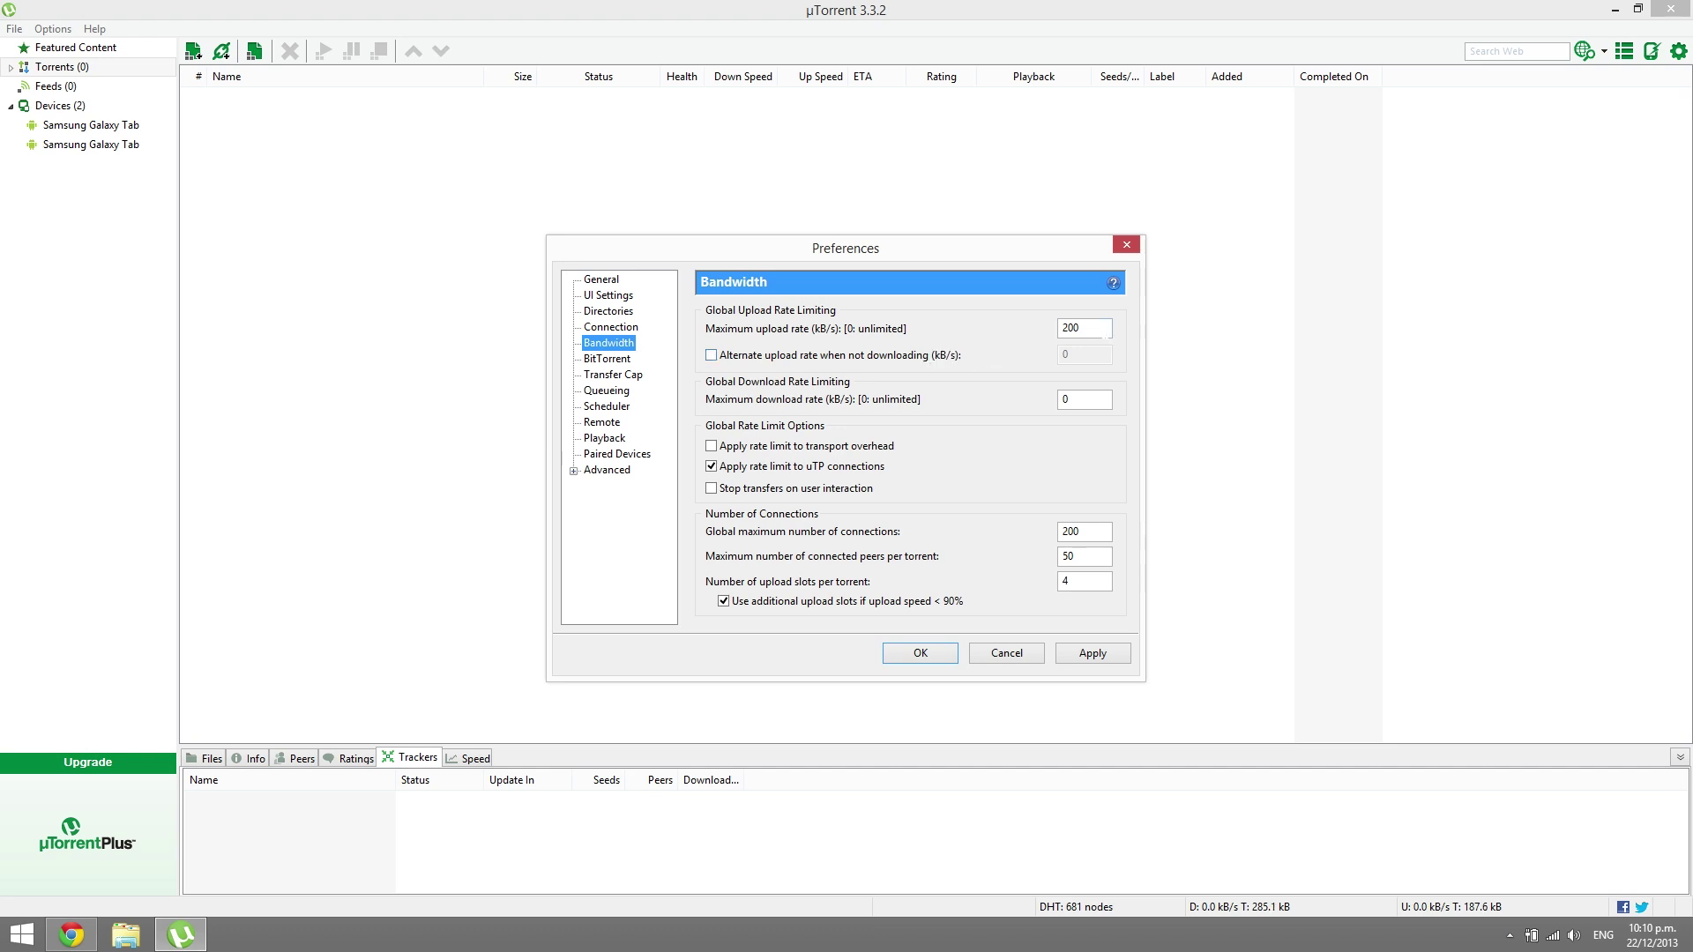
pyautogui.doubleClick(1102, 328)
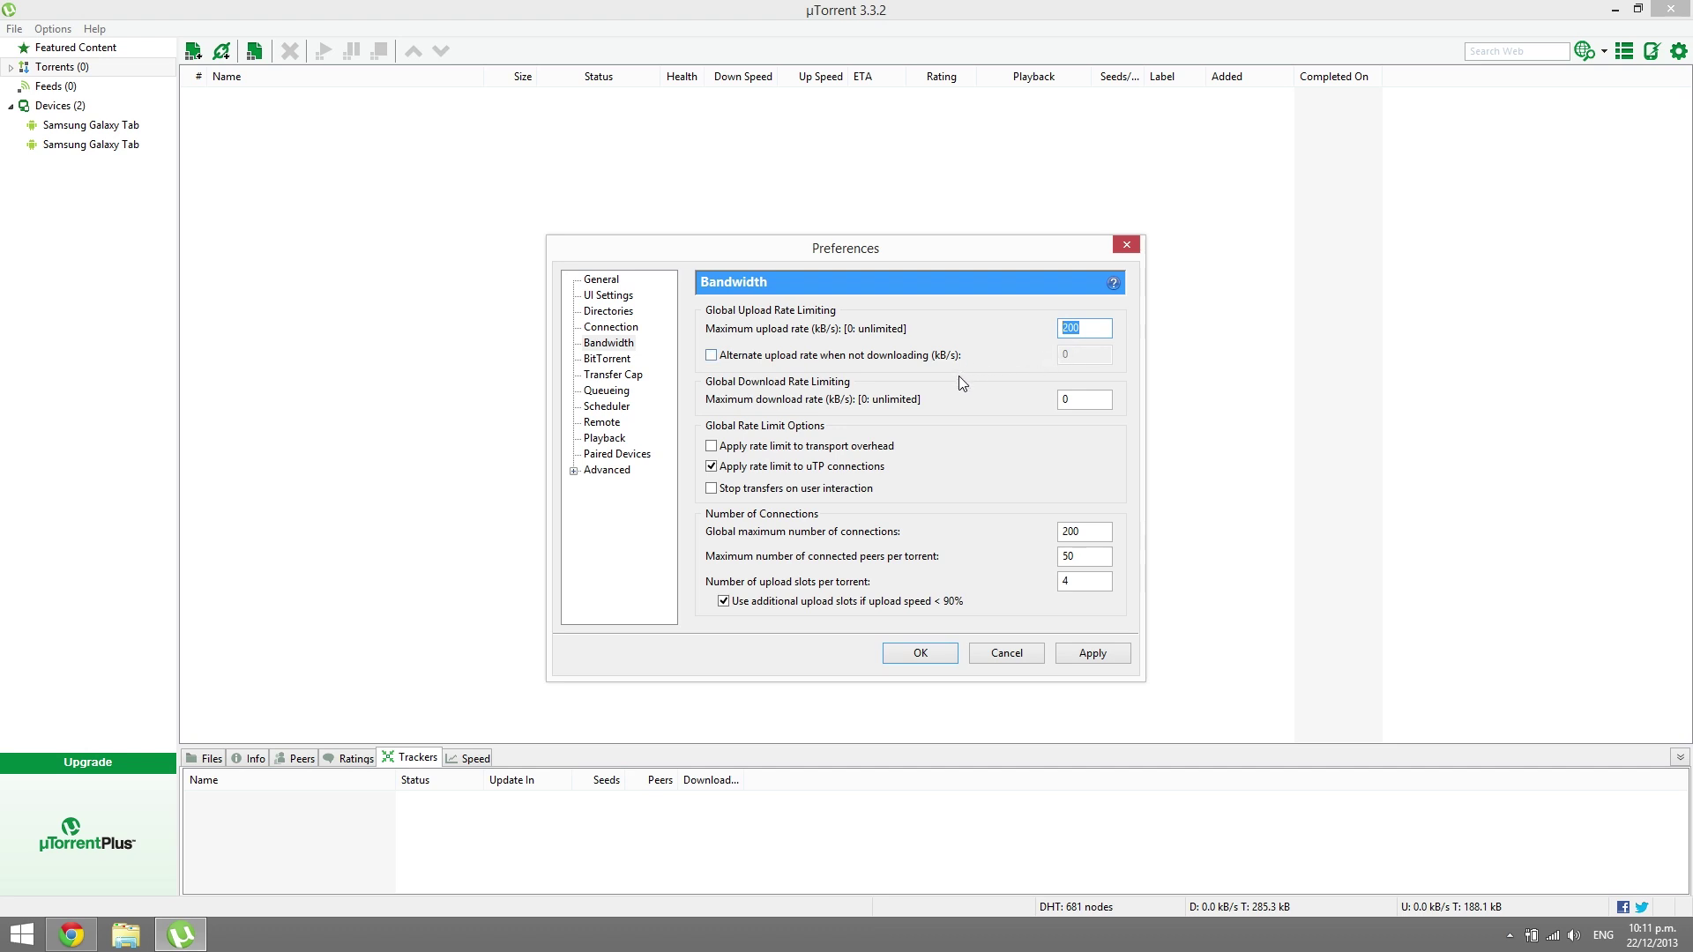
pyautogui.click(617, 363)
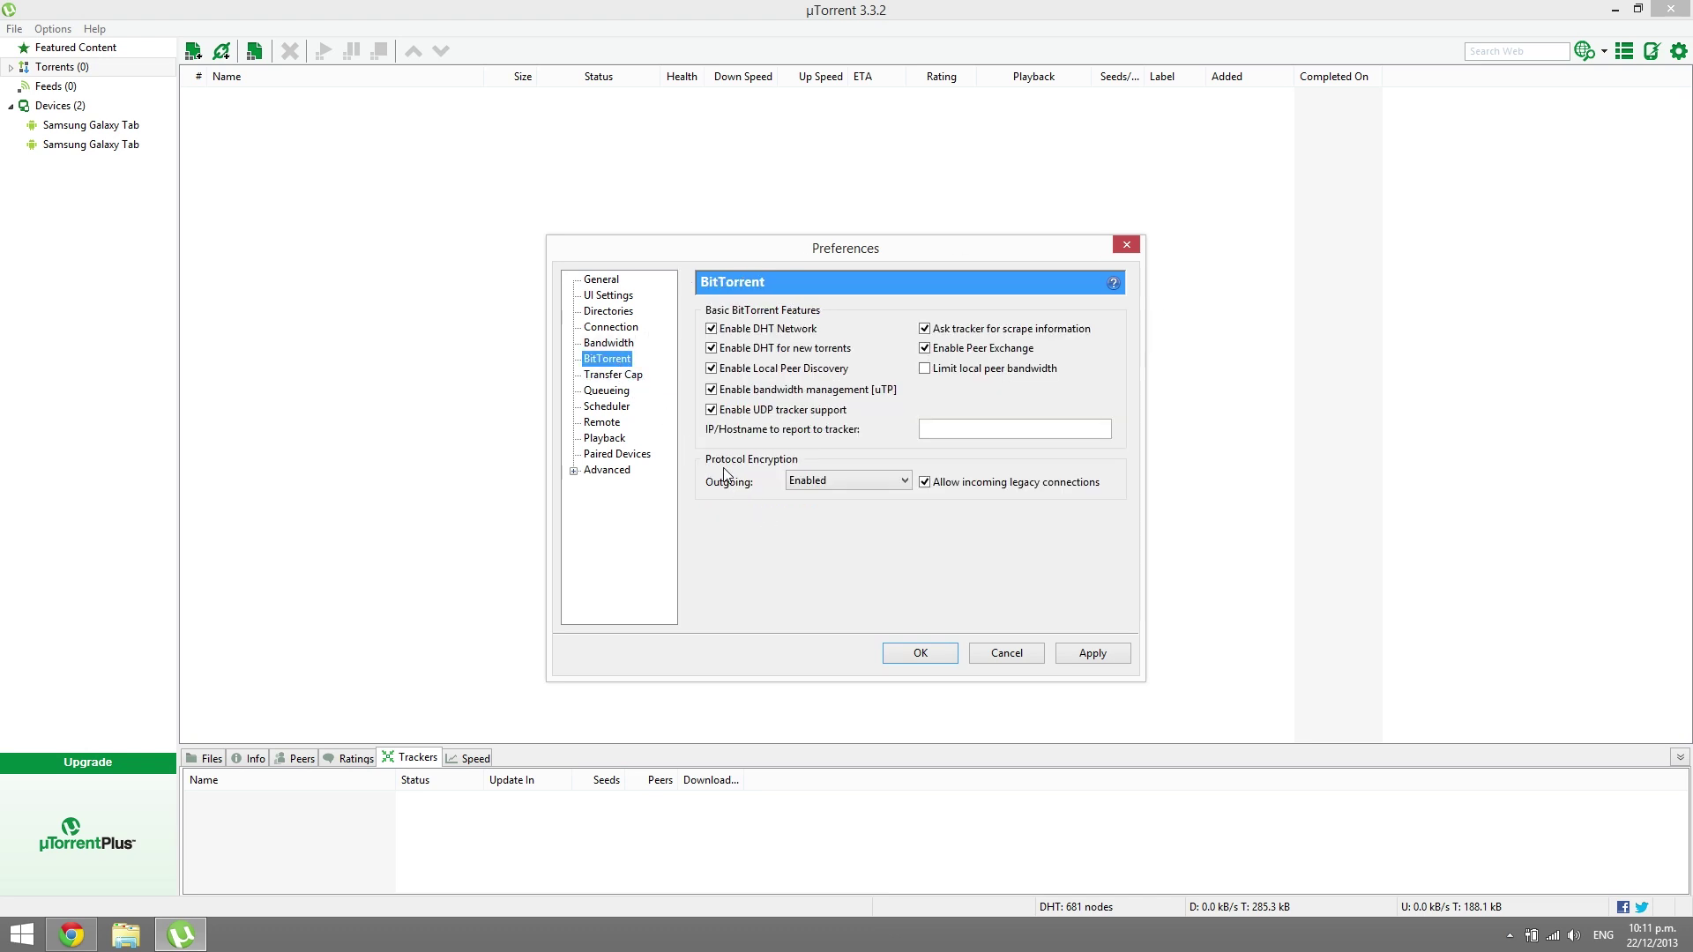
pyautogui.click(870, 486)
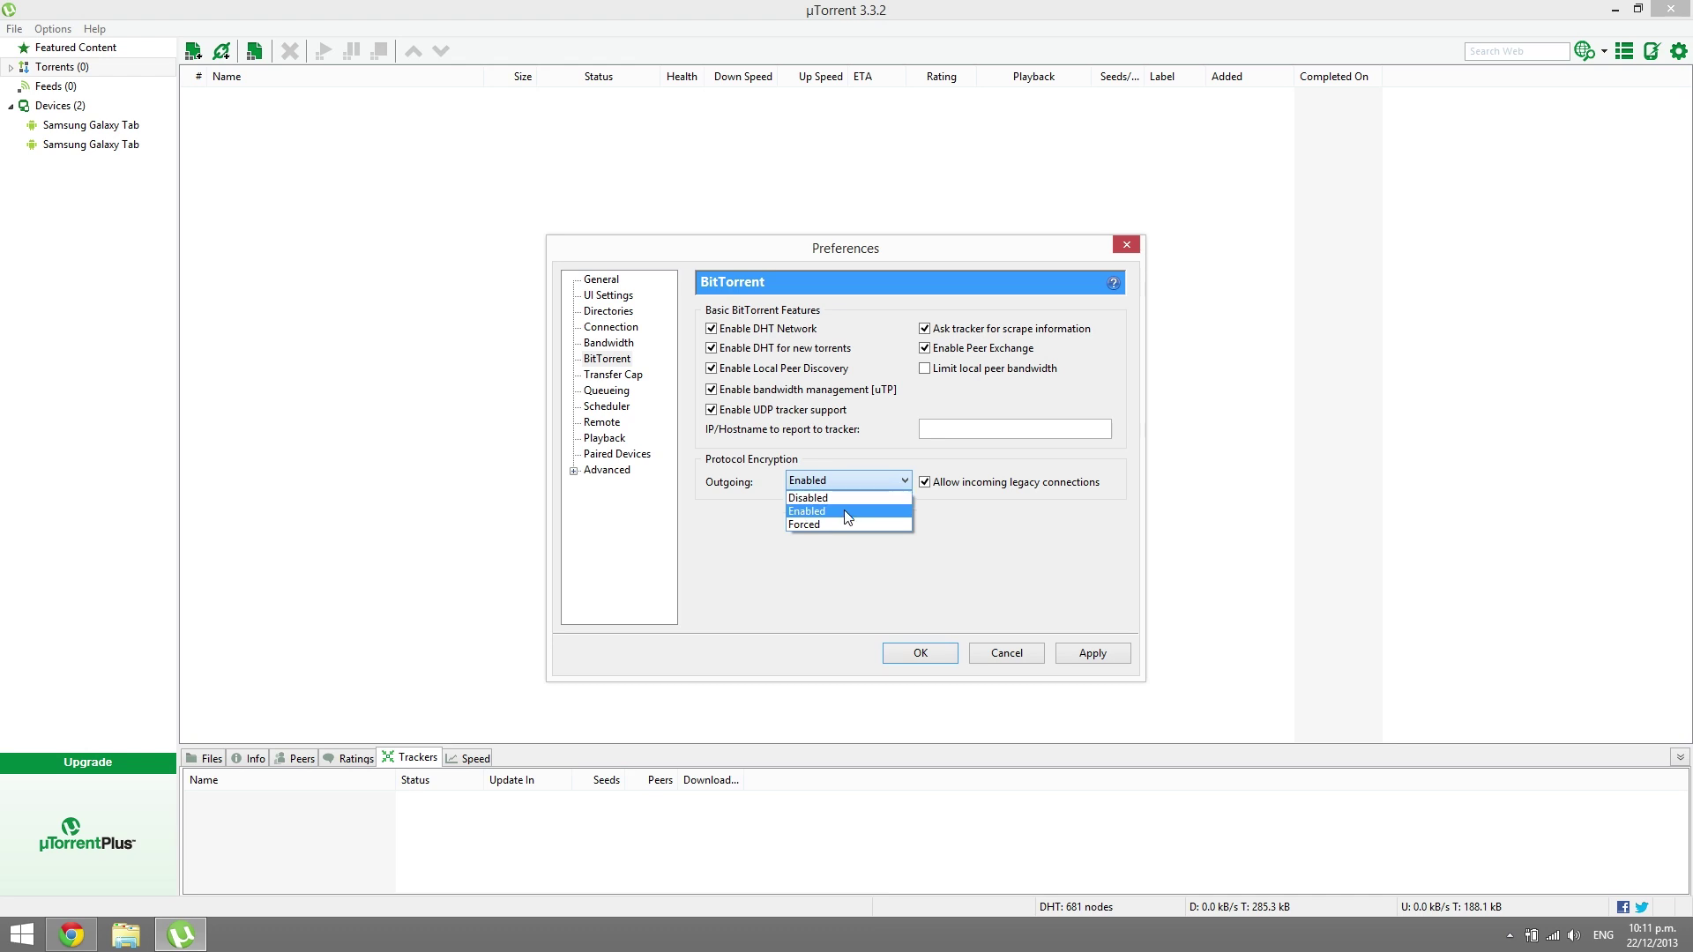
pyautogui.click(845, 516)
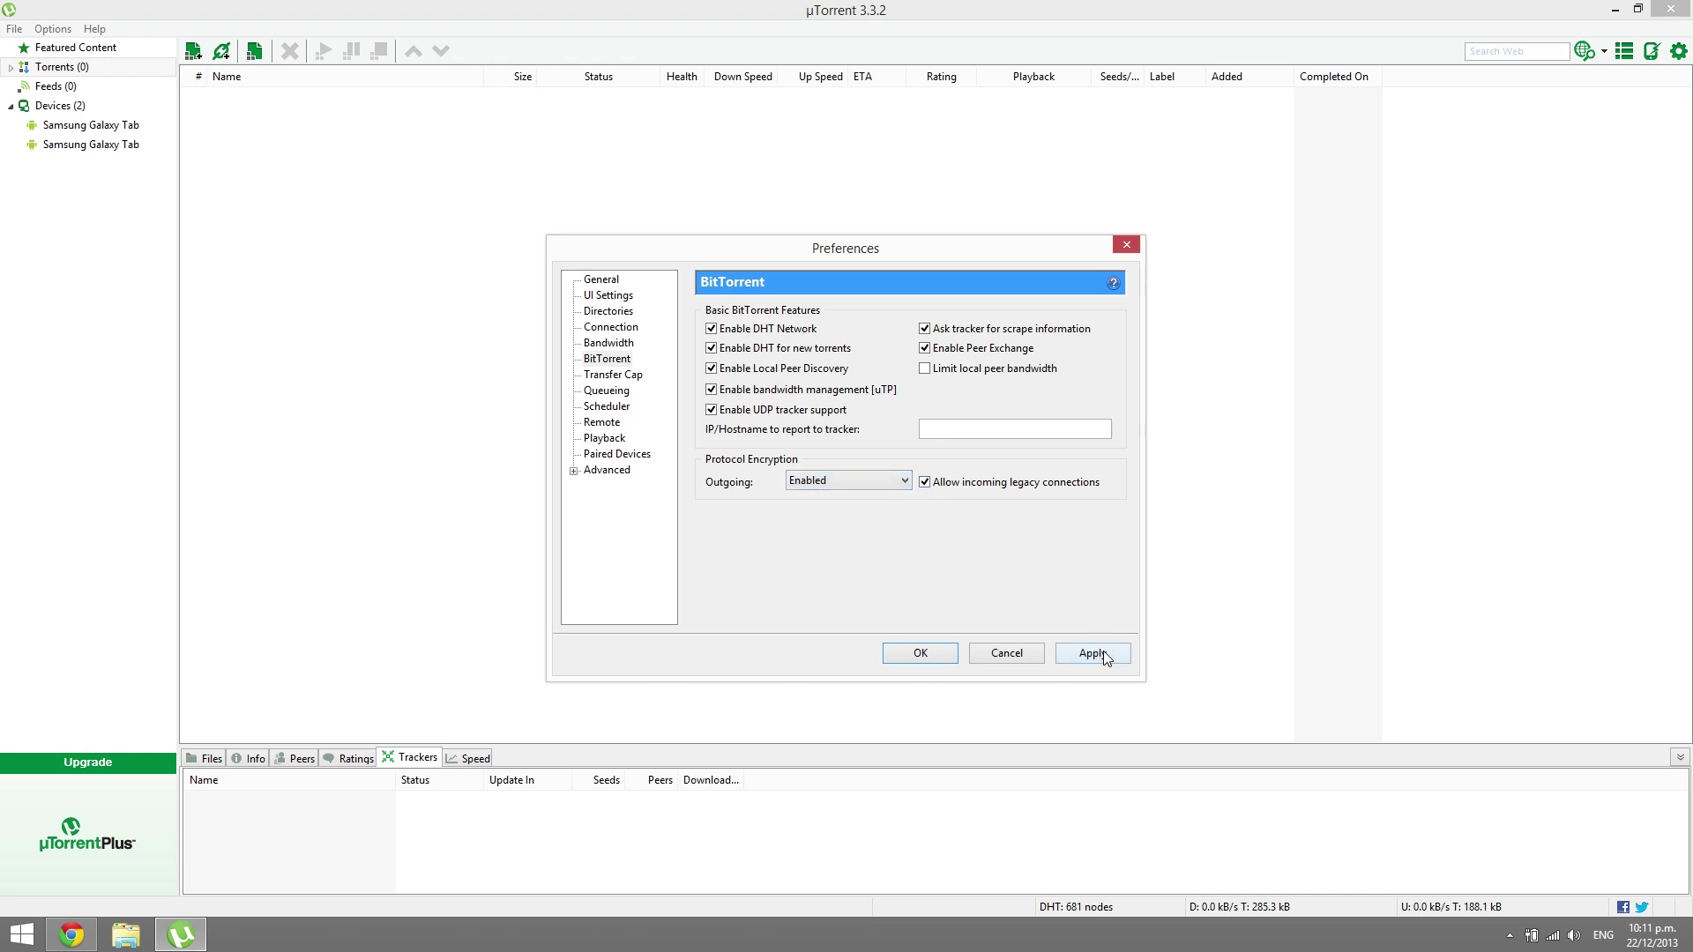
pyautogui.click(920, 653)
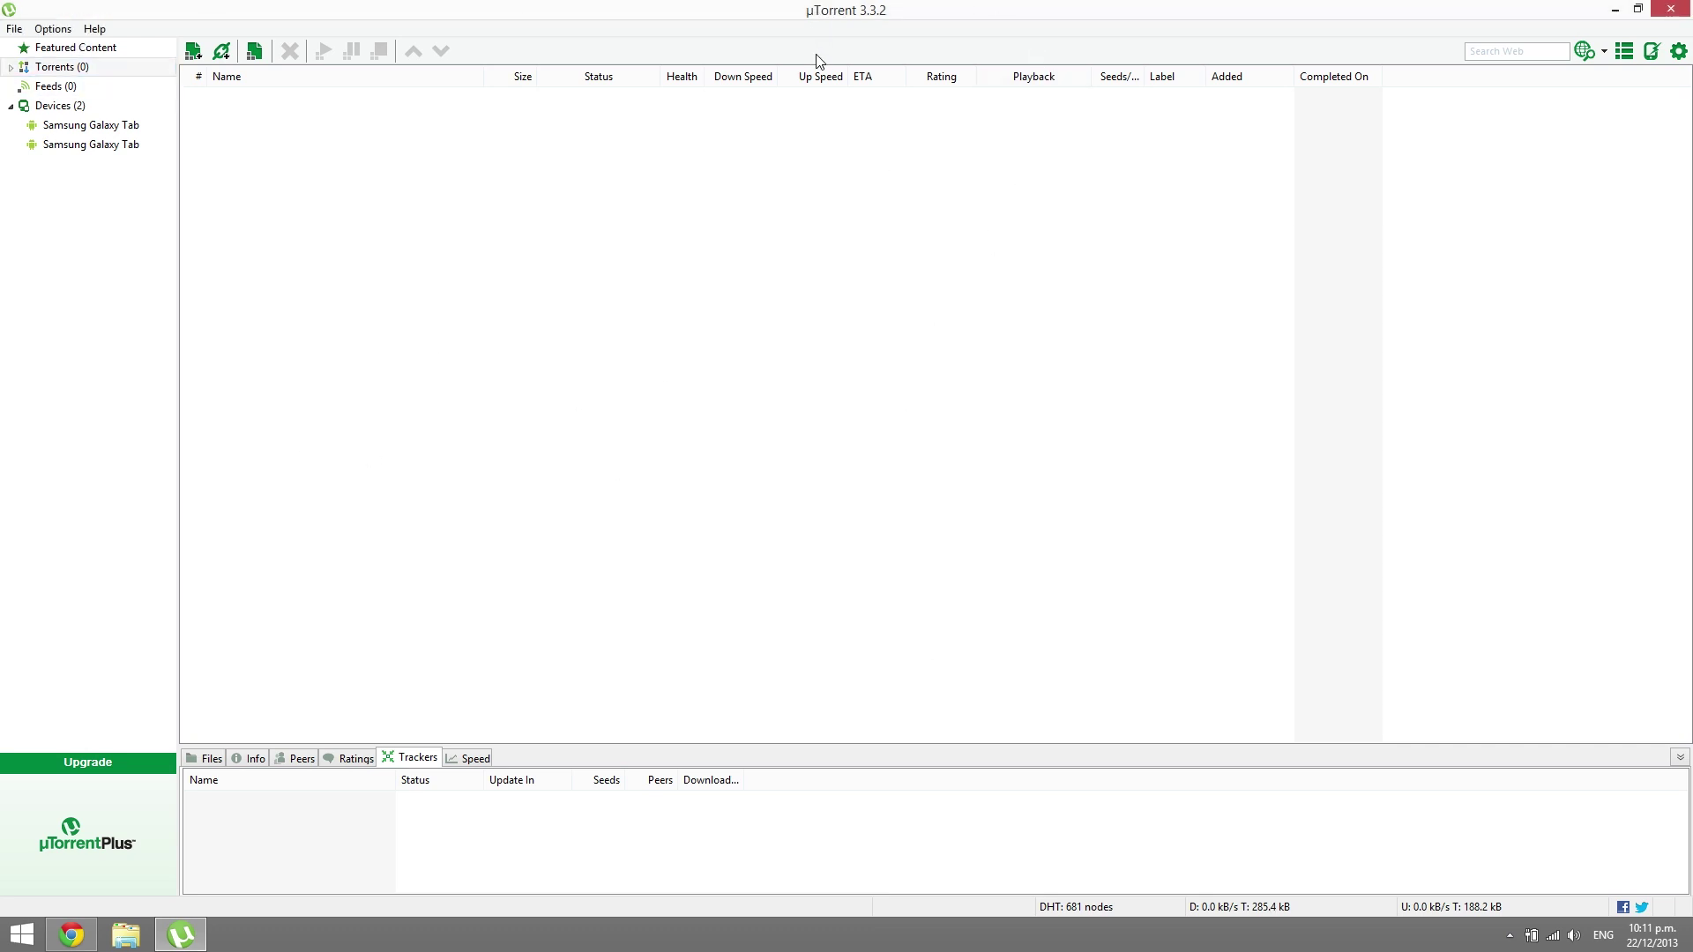
# Install PeerBlock from the desktop installer without additional tasks, and launch it, closing its update window.
pyautogui.press('super+d')
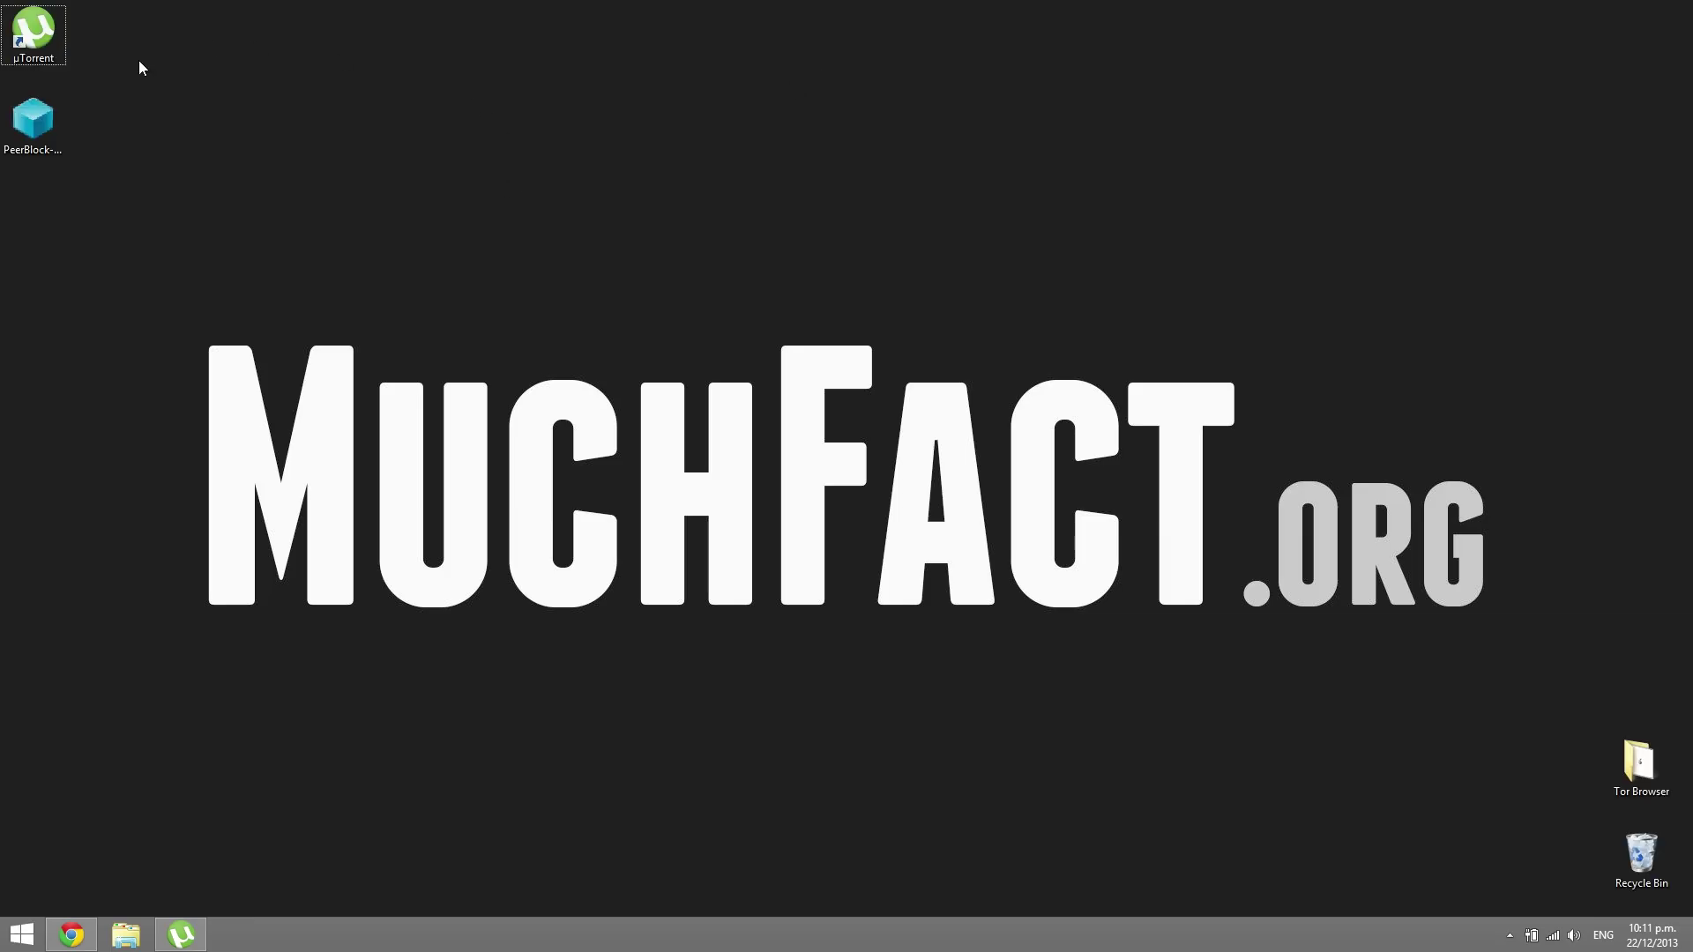
pyautogui.doubleClick(33, 120)
pyautogui.click(959, 610)
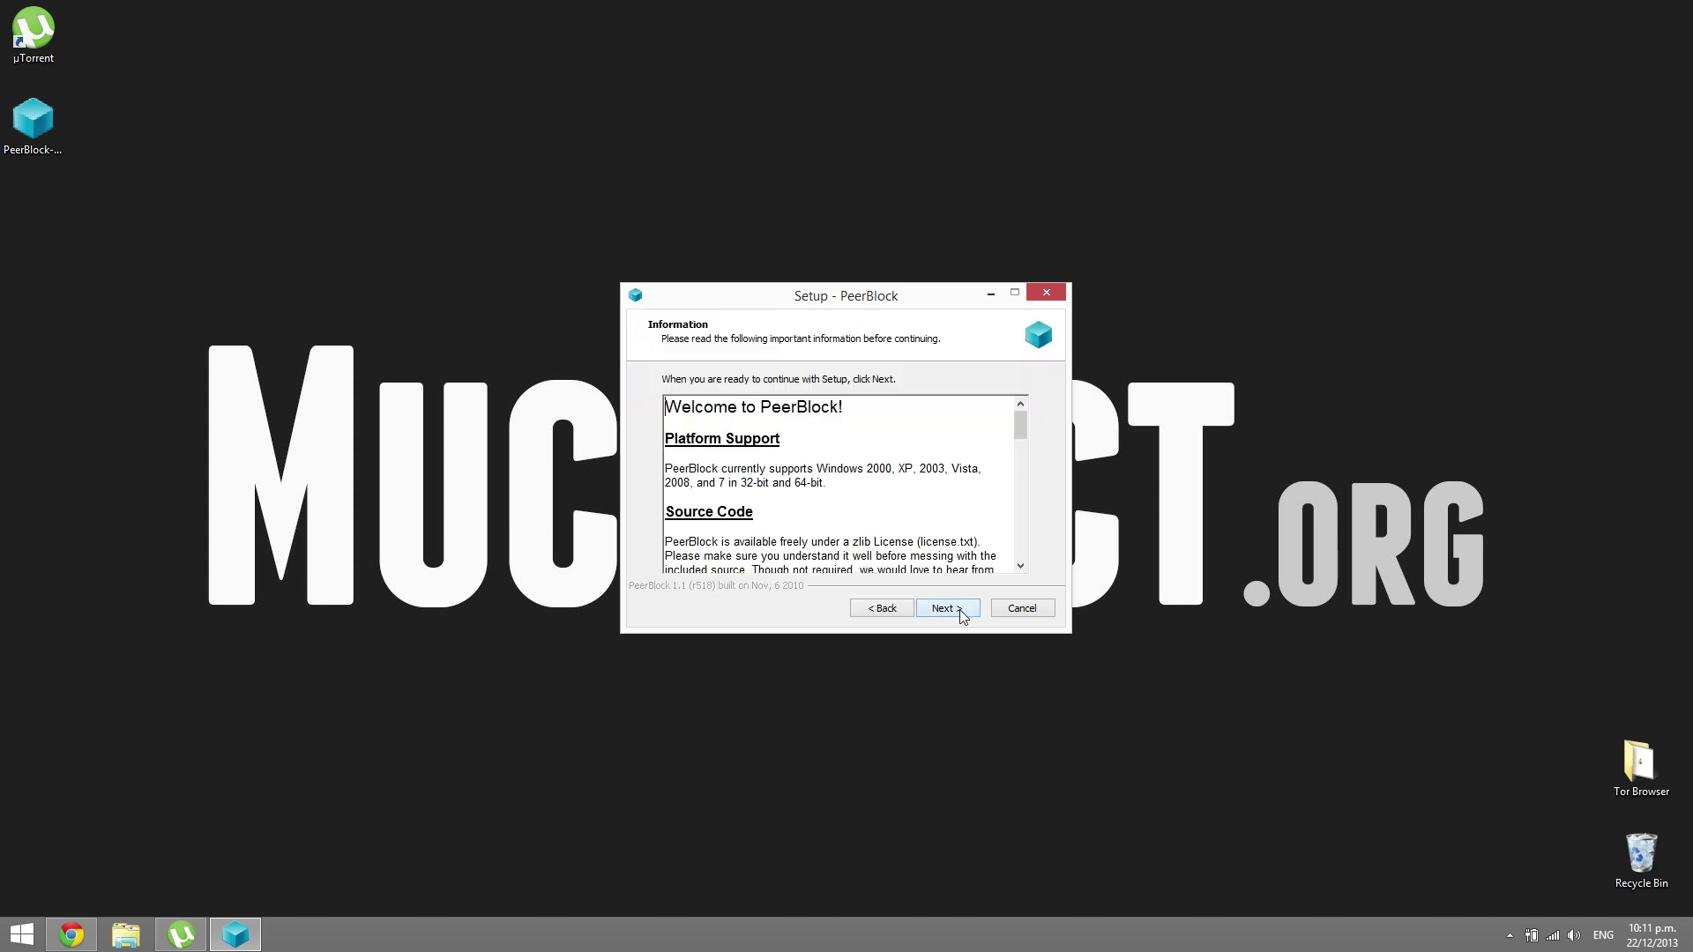
pyautogui.click(960, 613)
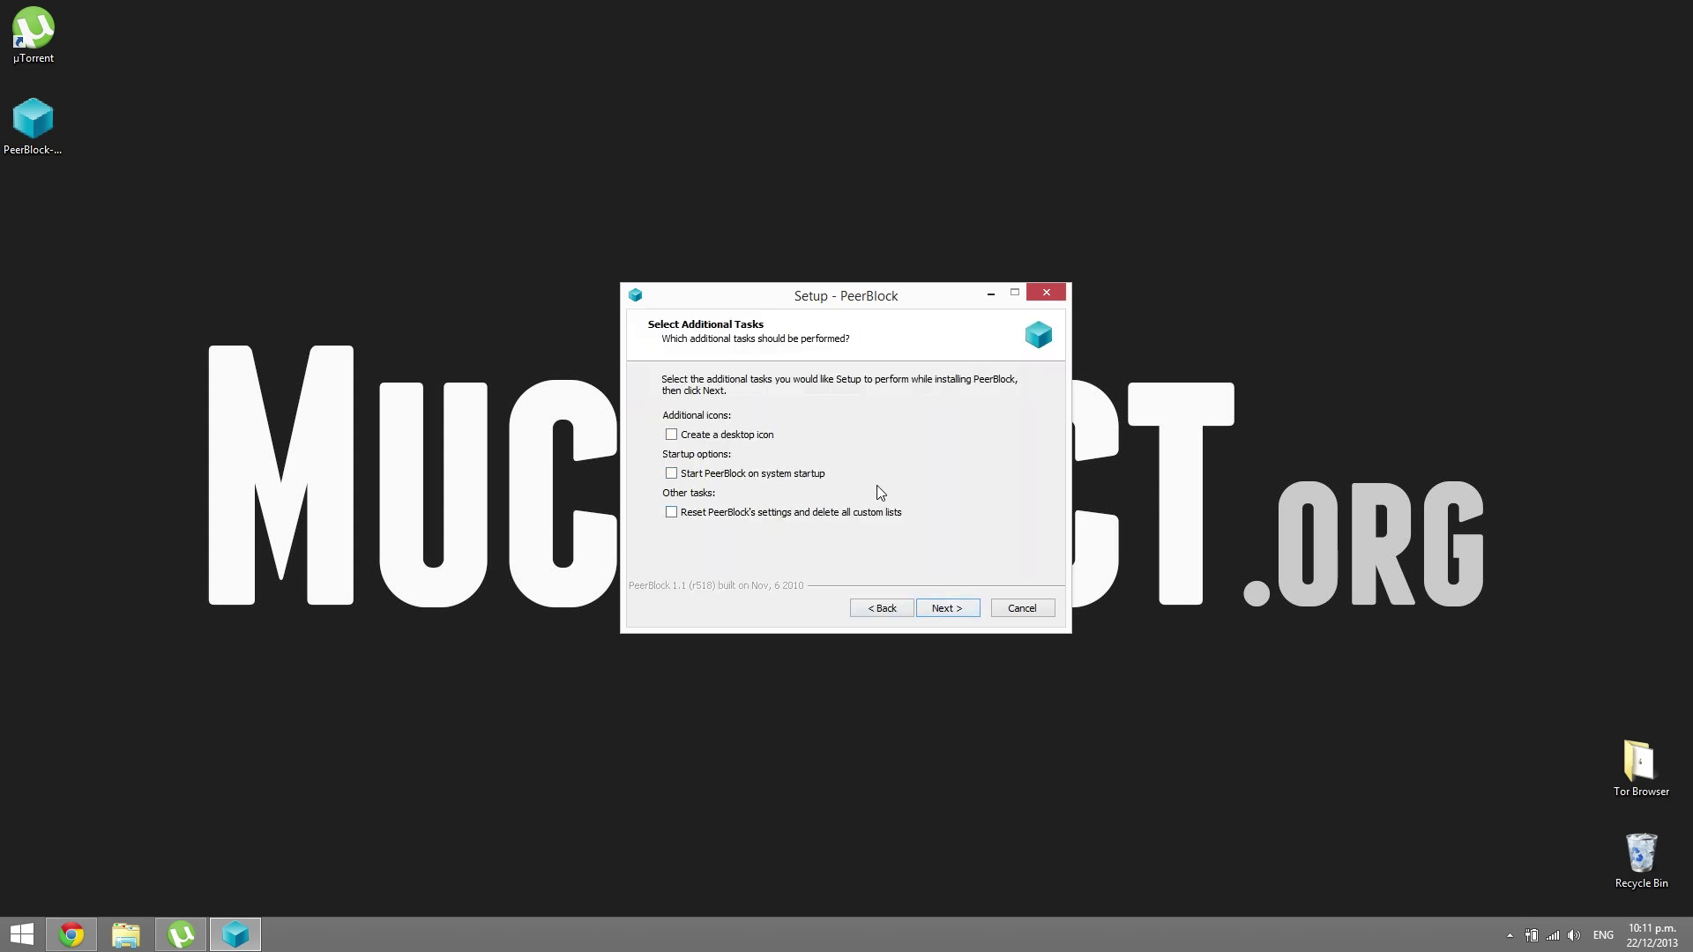
pyautogui.click(965, 613)
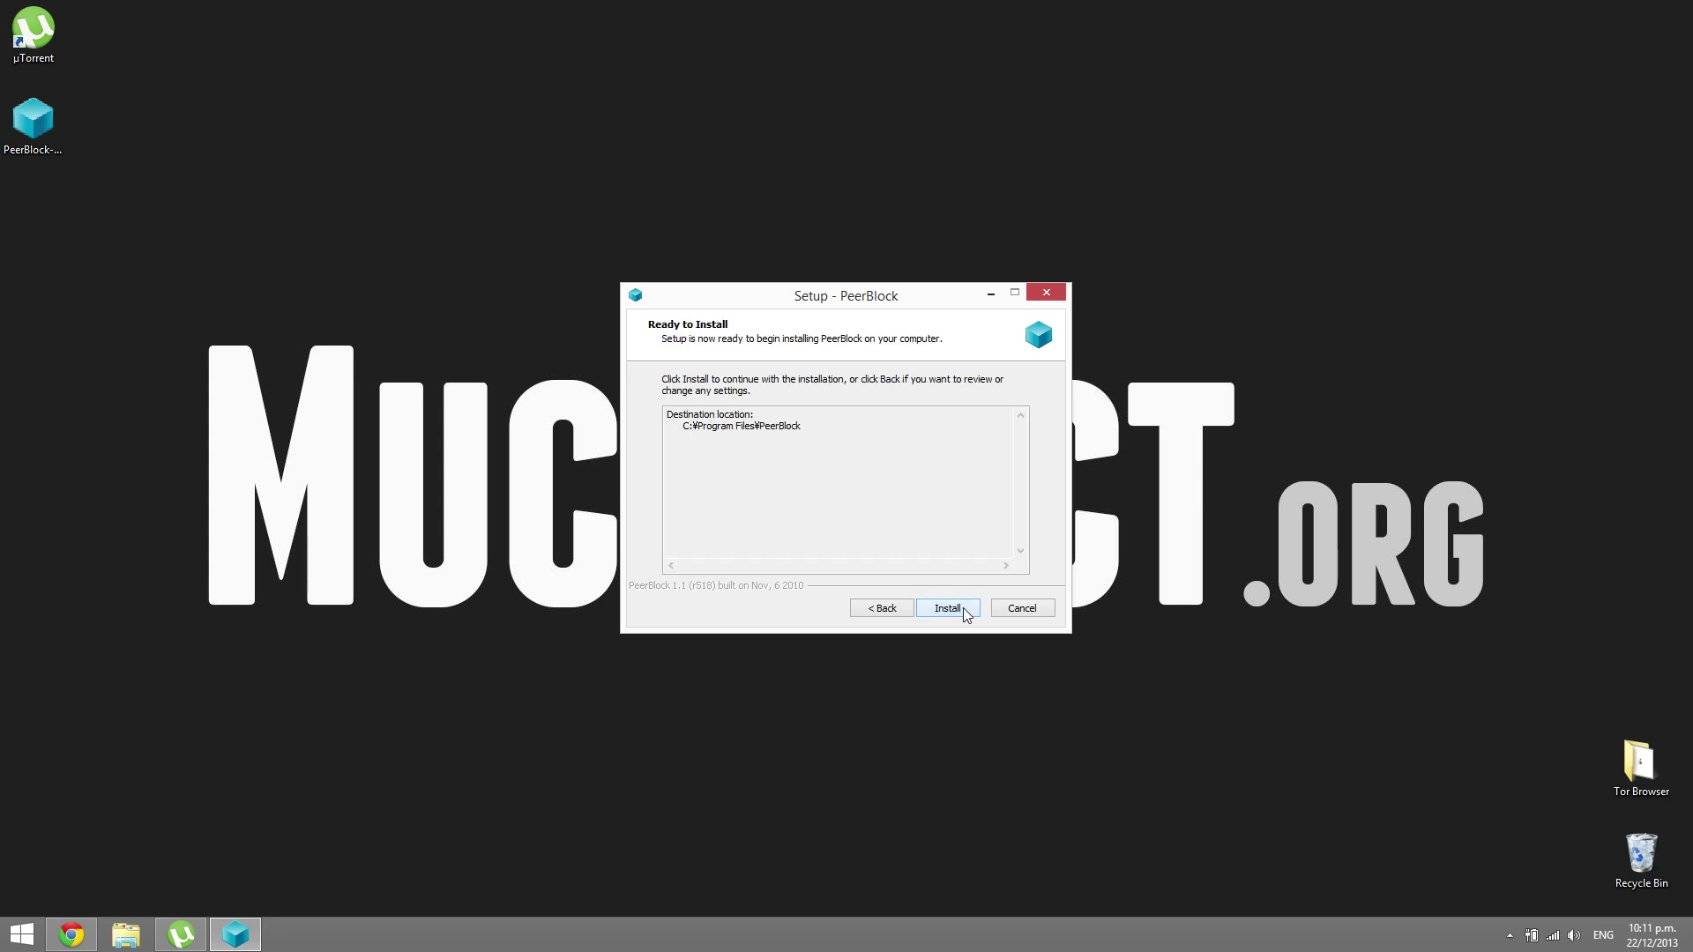
pyautogui.click(963, 606)
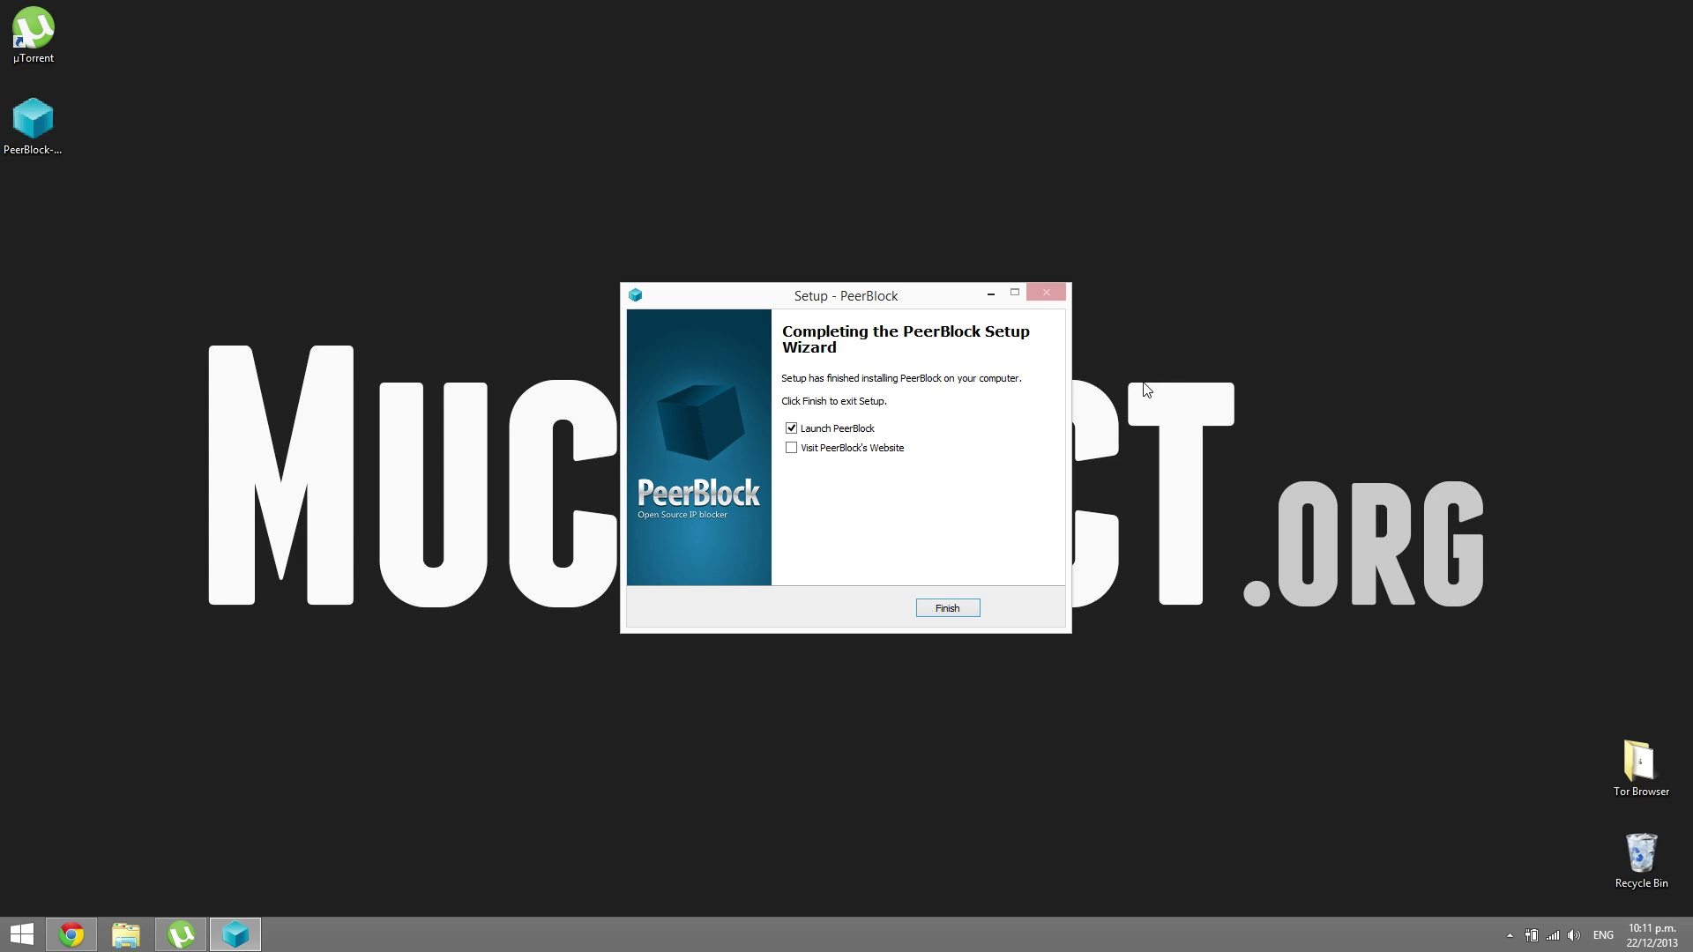
pyautogui.click(948, 608)
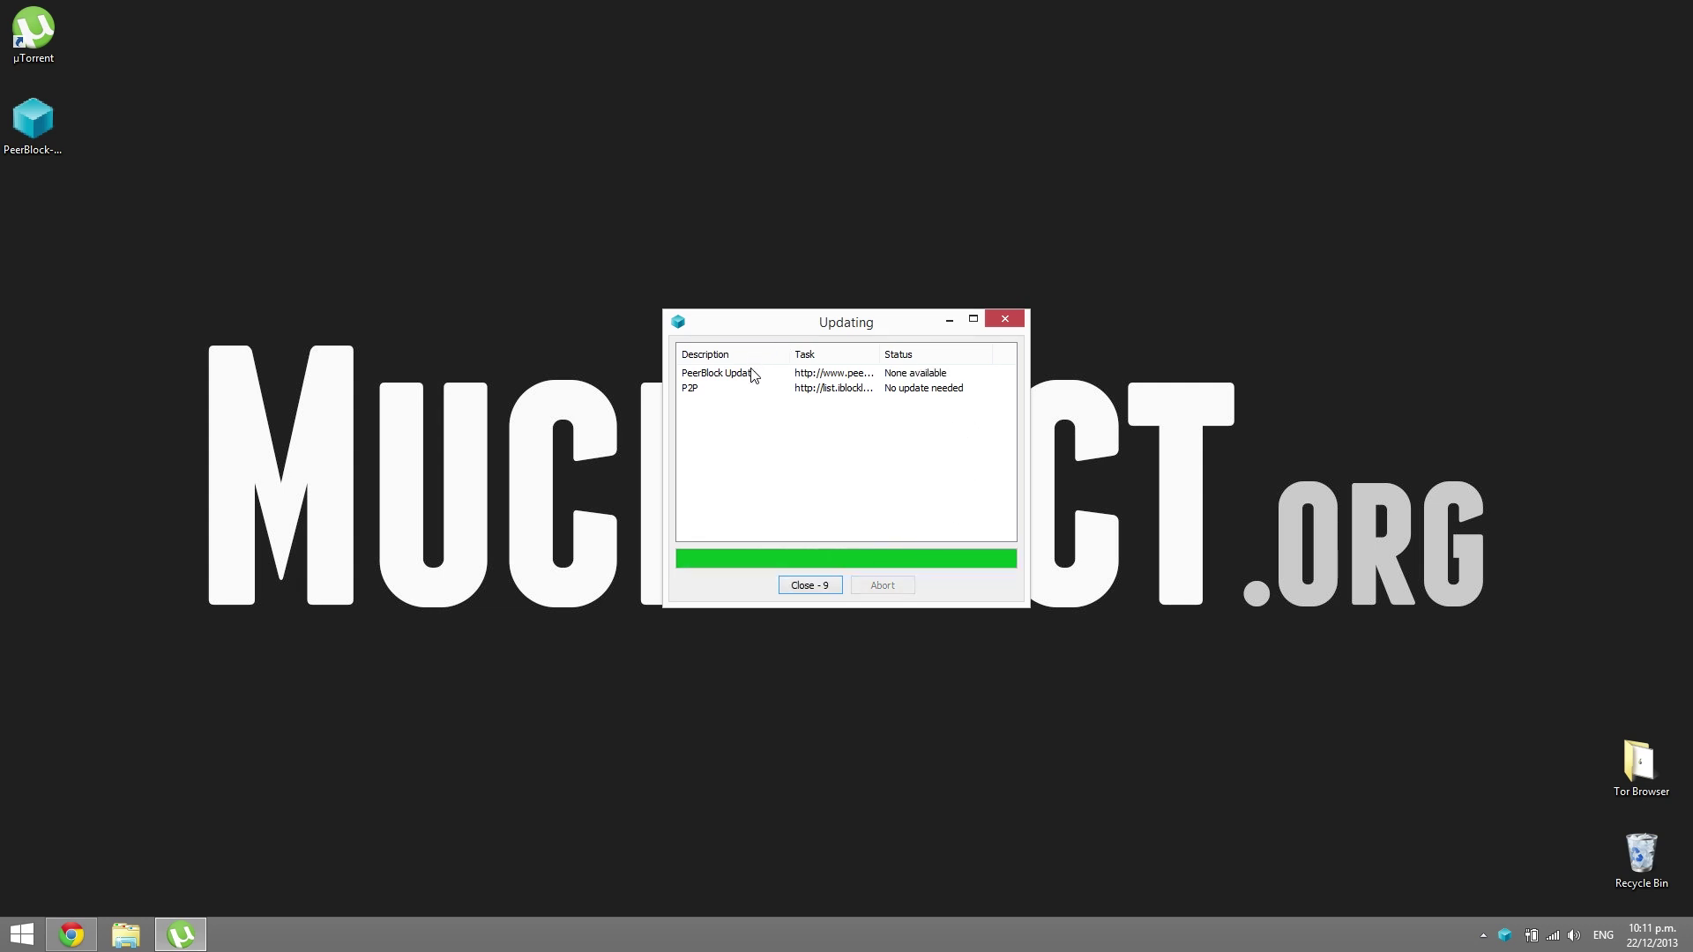
pyautogui.click(820, 586)
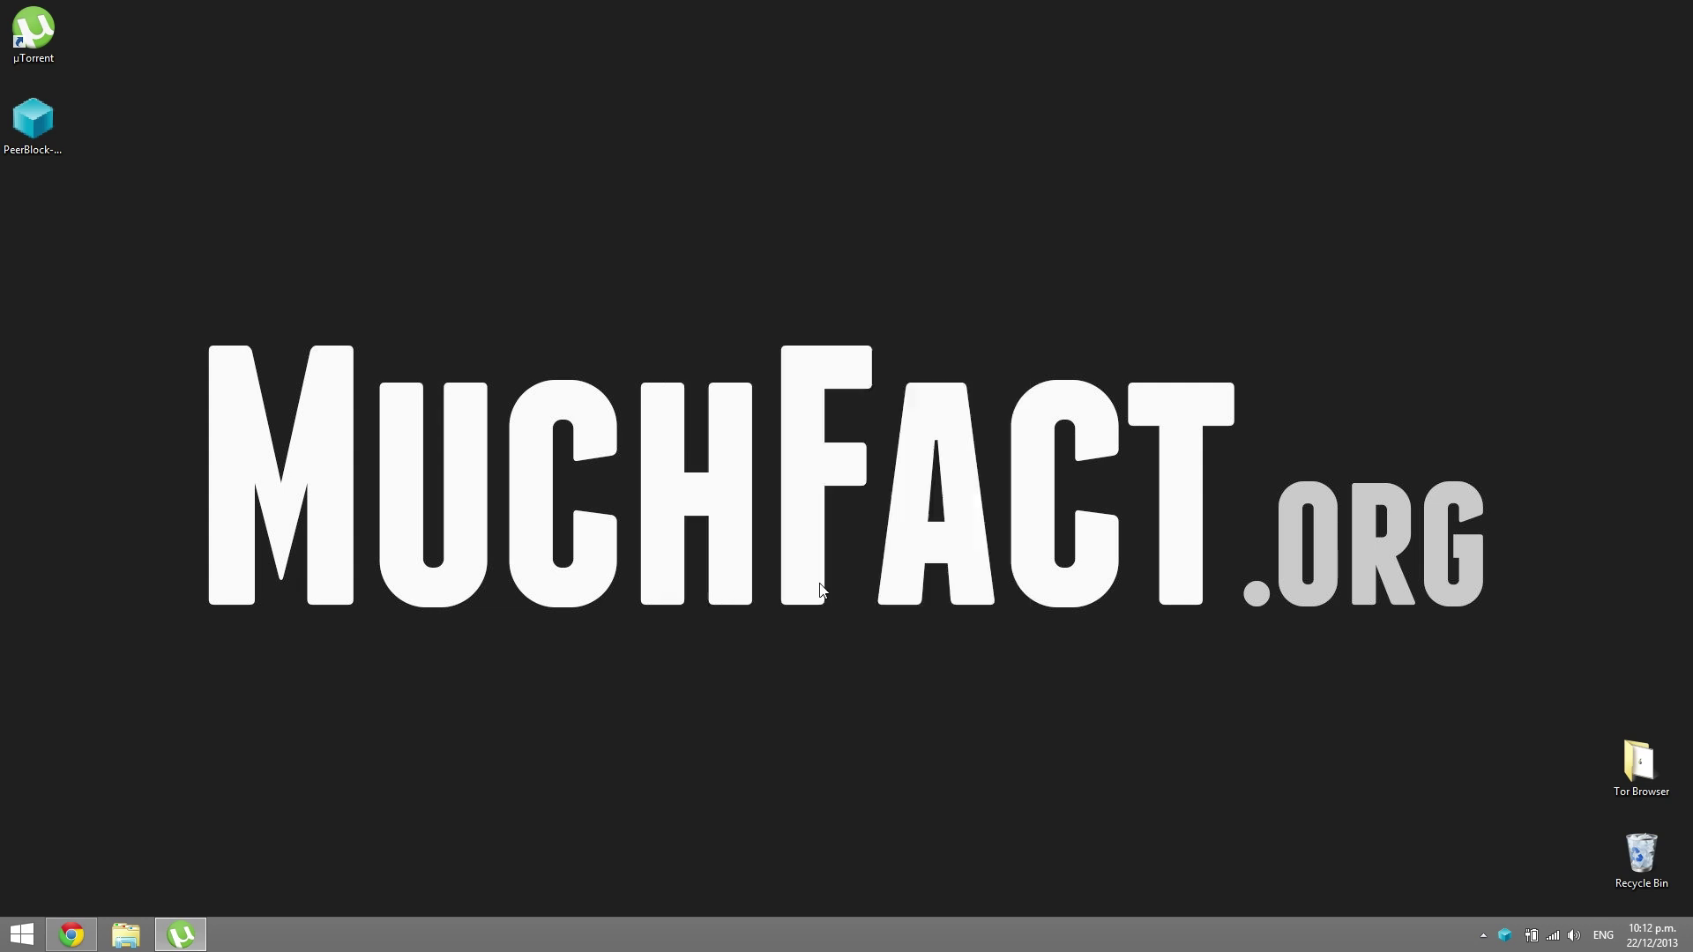
# Open the PeerBlock main window from its background process, review the protection status, and minimize it.
pyautogui.rightClick(1505, 935)
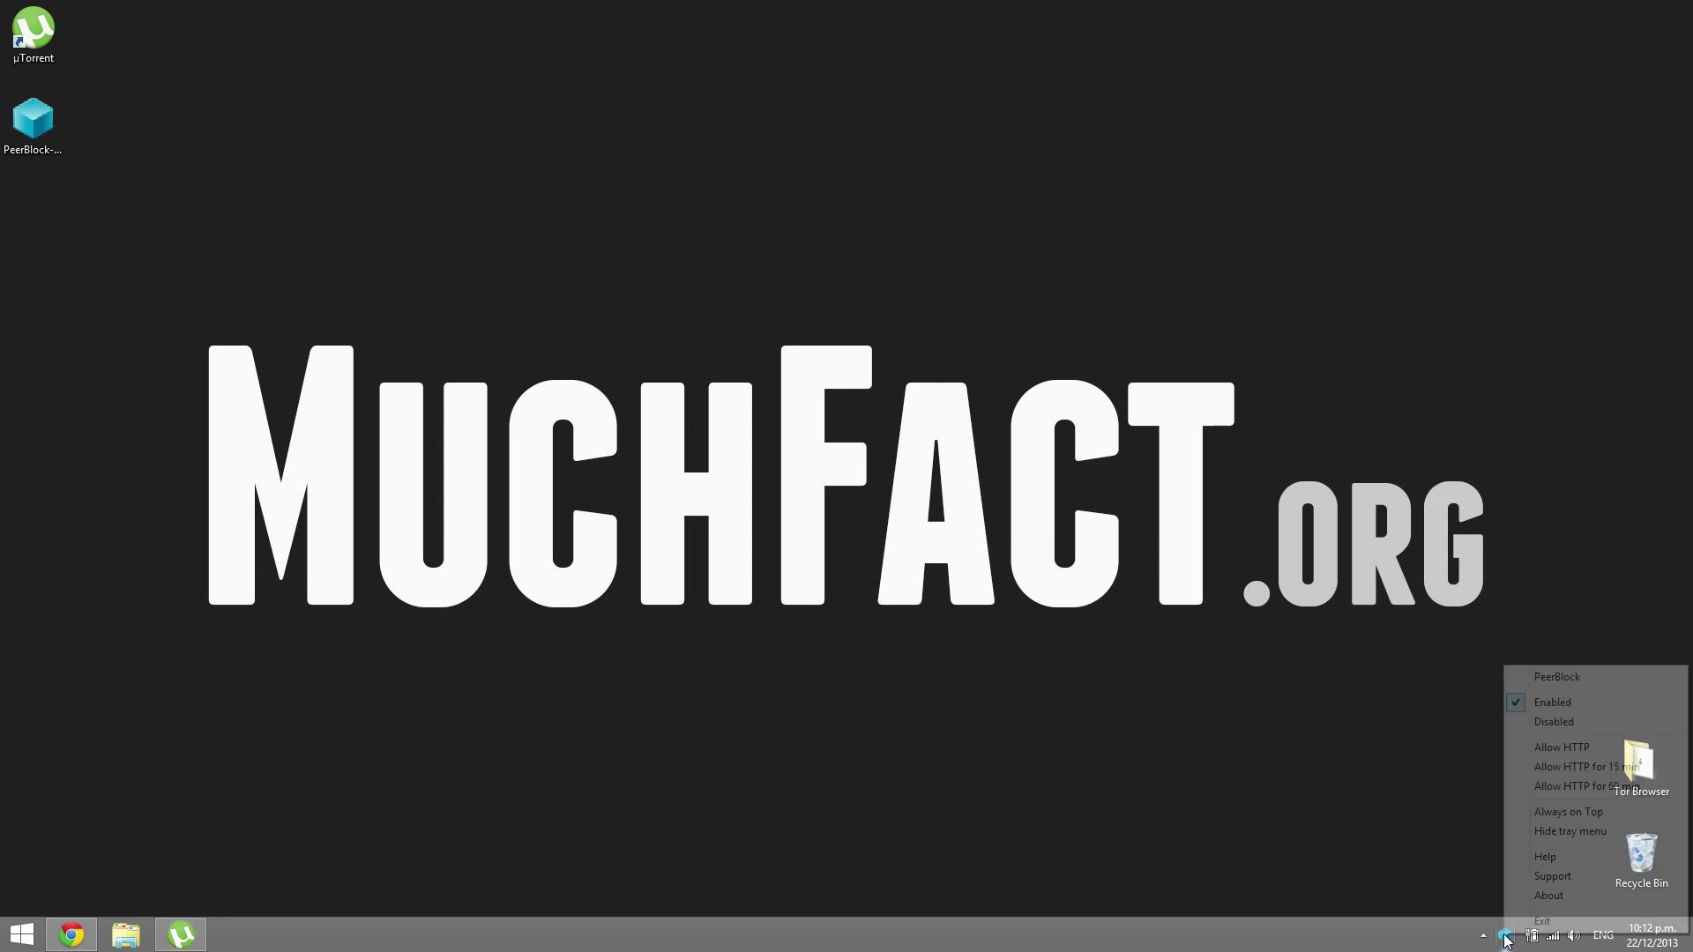
pyautogui.click(1574, 686)
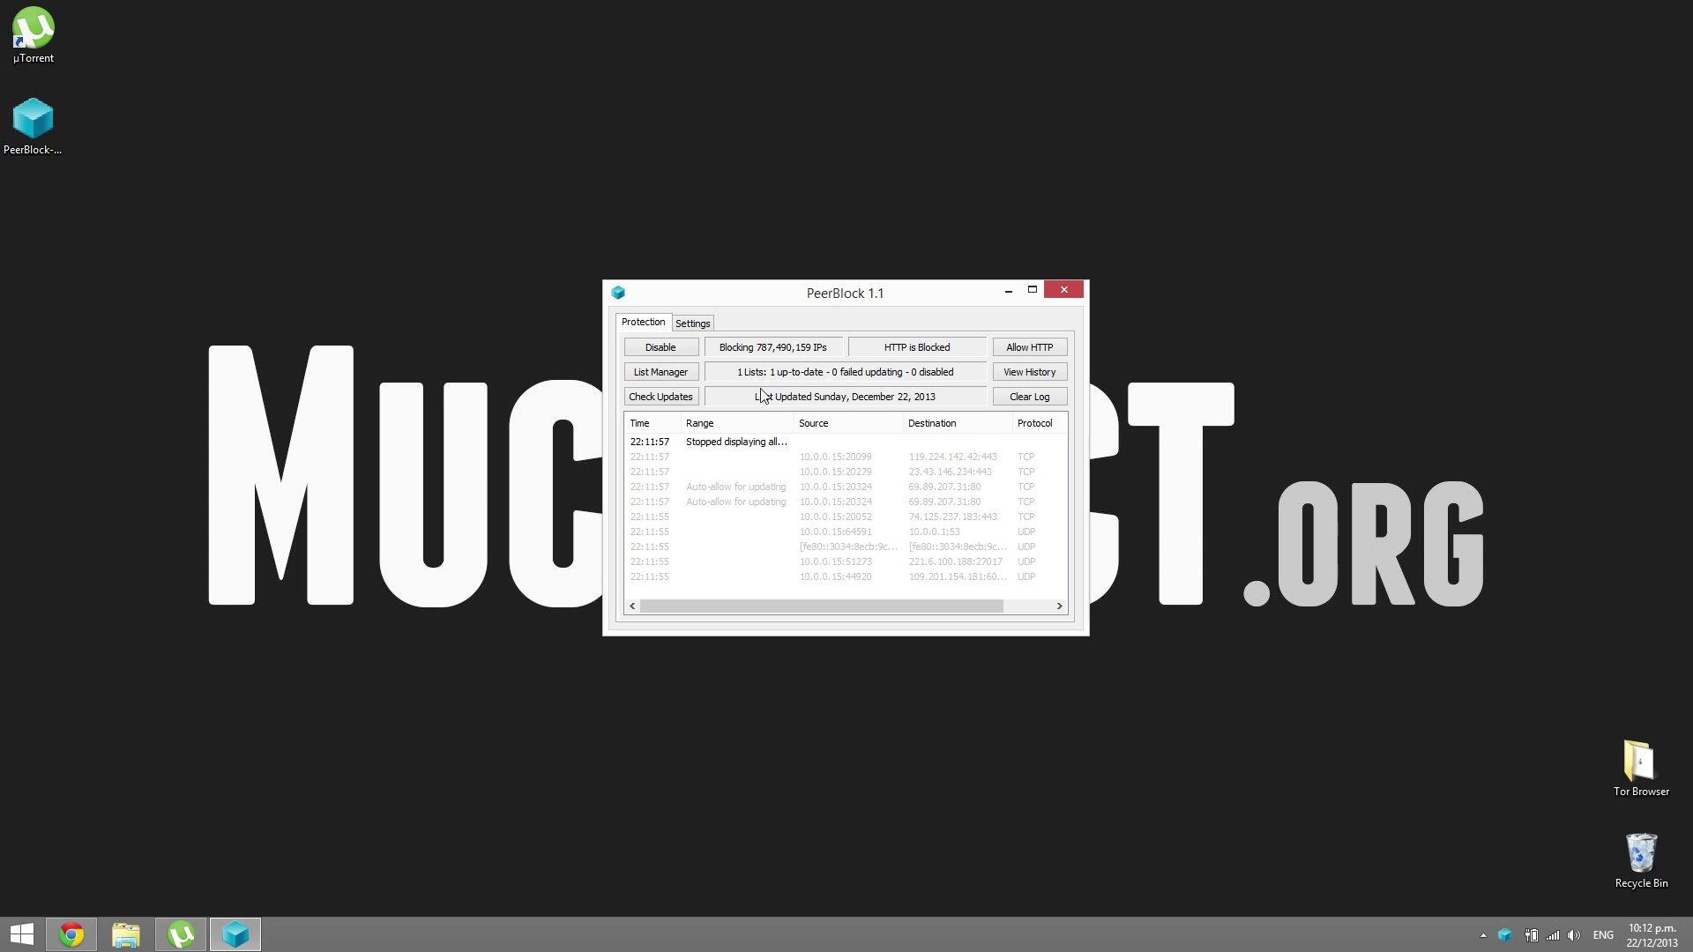
pyautogui.click(1007, 290)
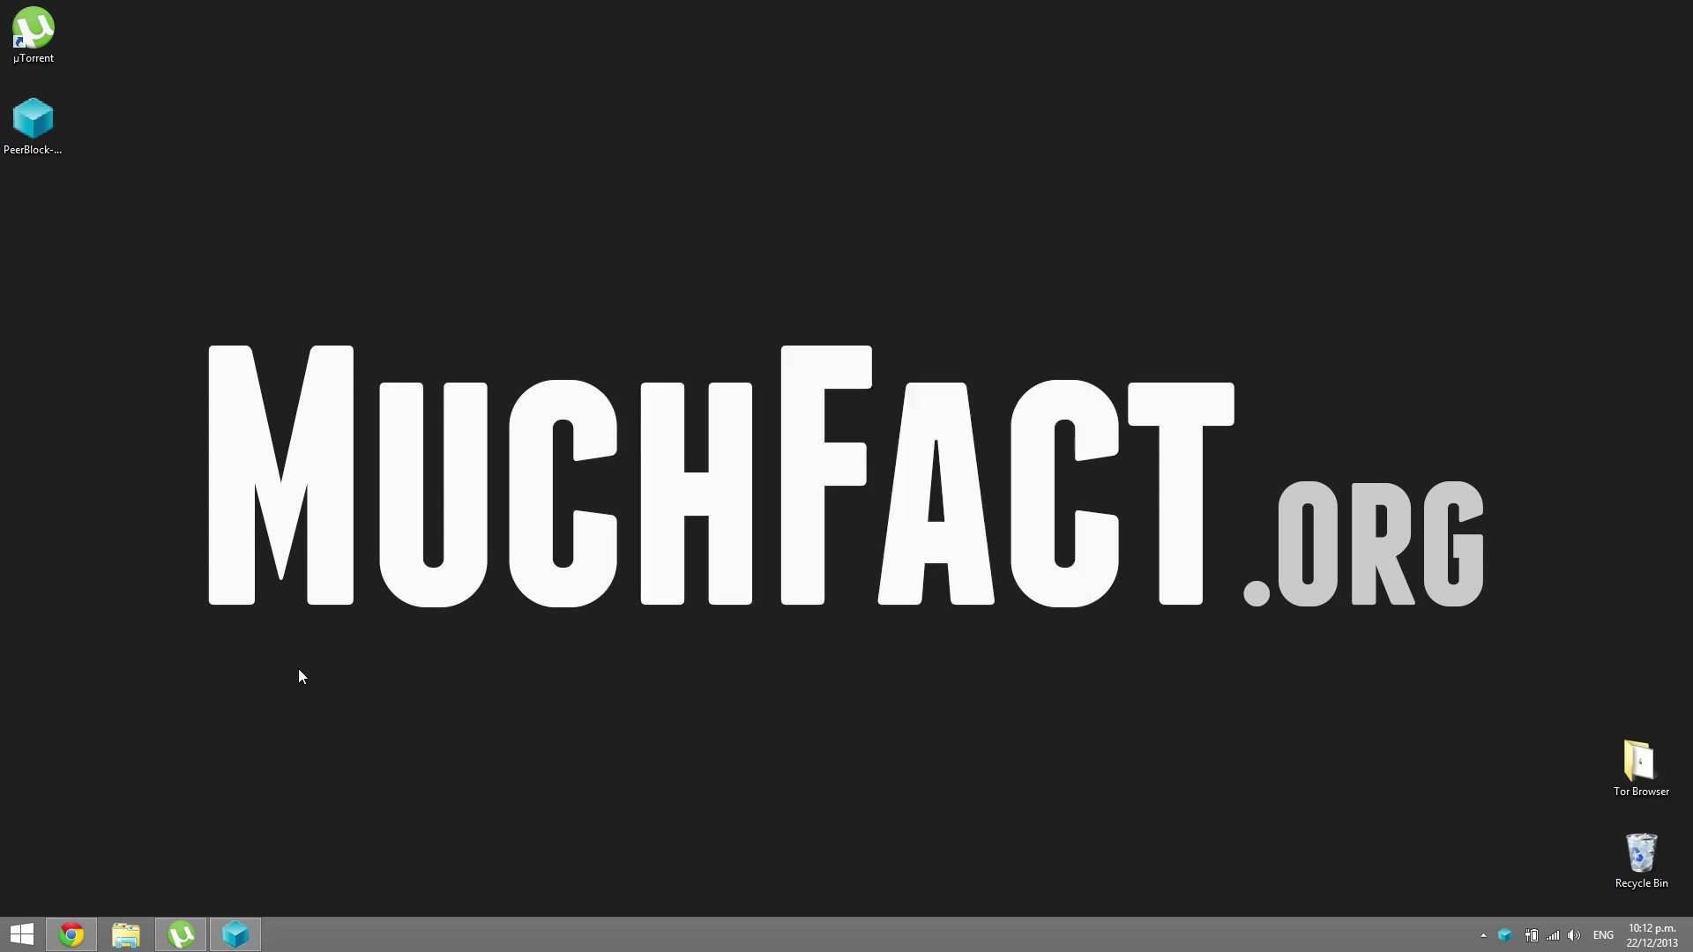
pyautogui.click(71, 935)
pyautogui.hotkey('ctrl', 't')
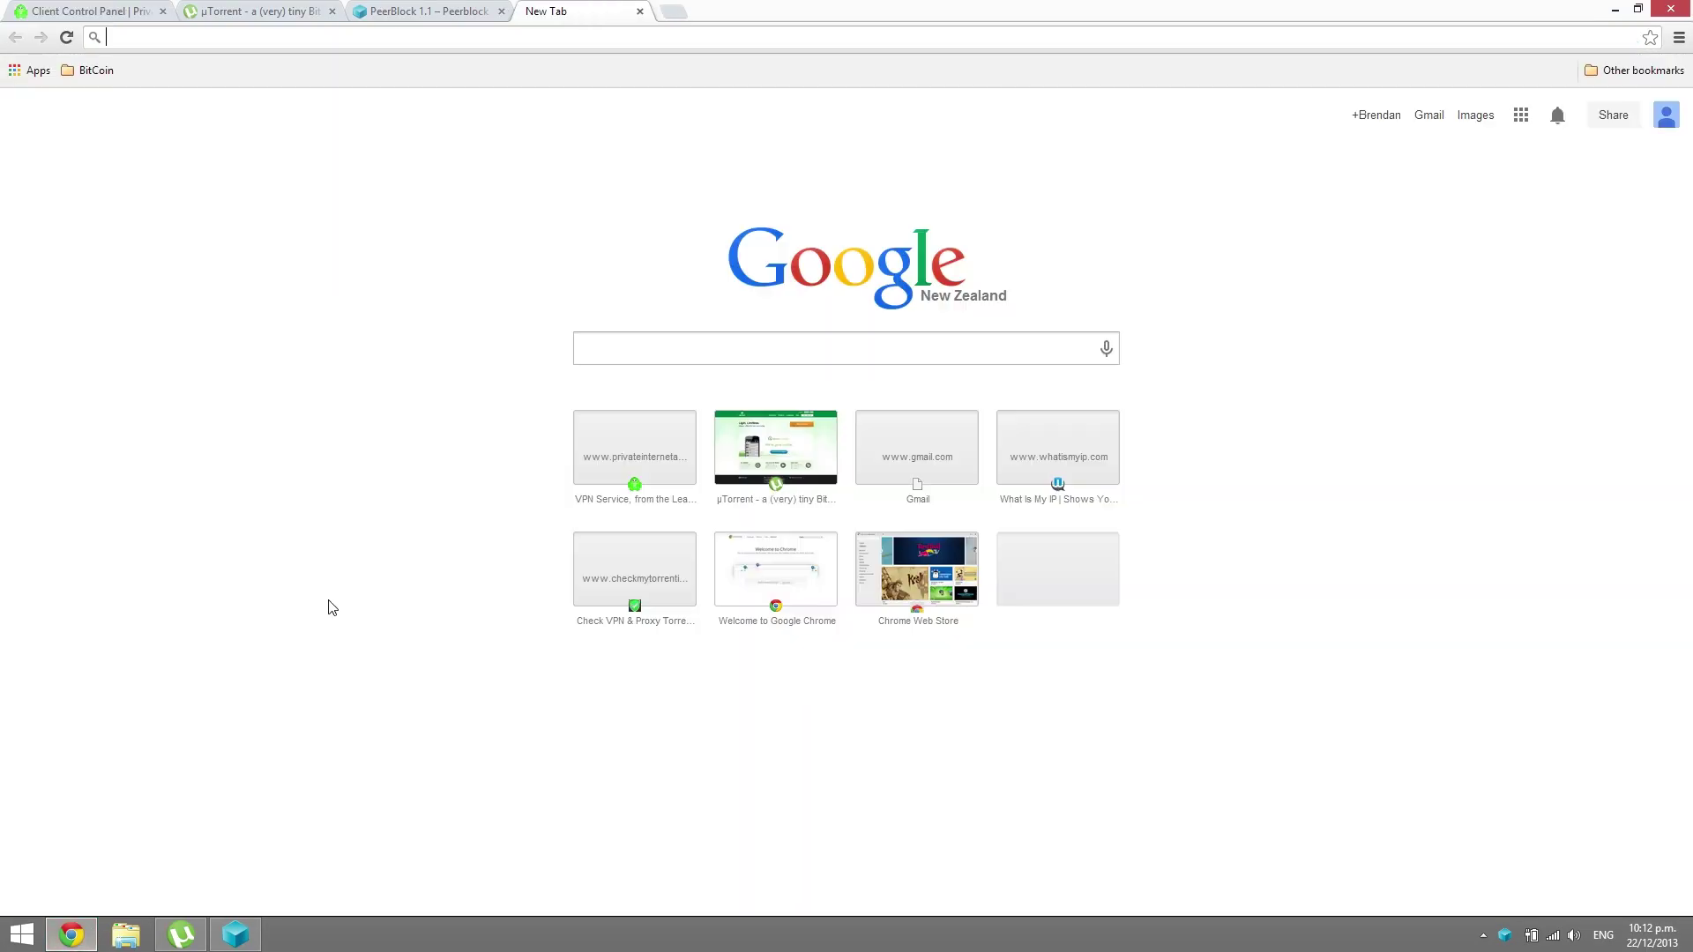
pyautogui.write('che')
pyautogui.press('Return')
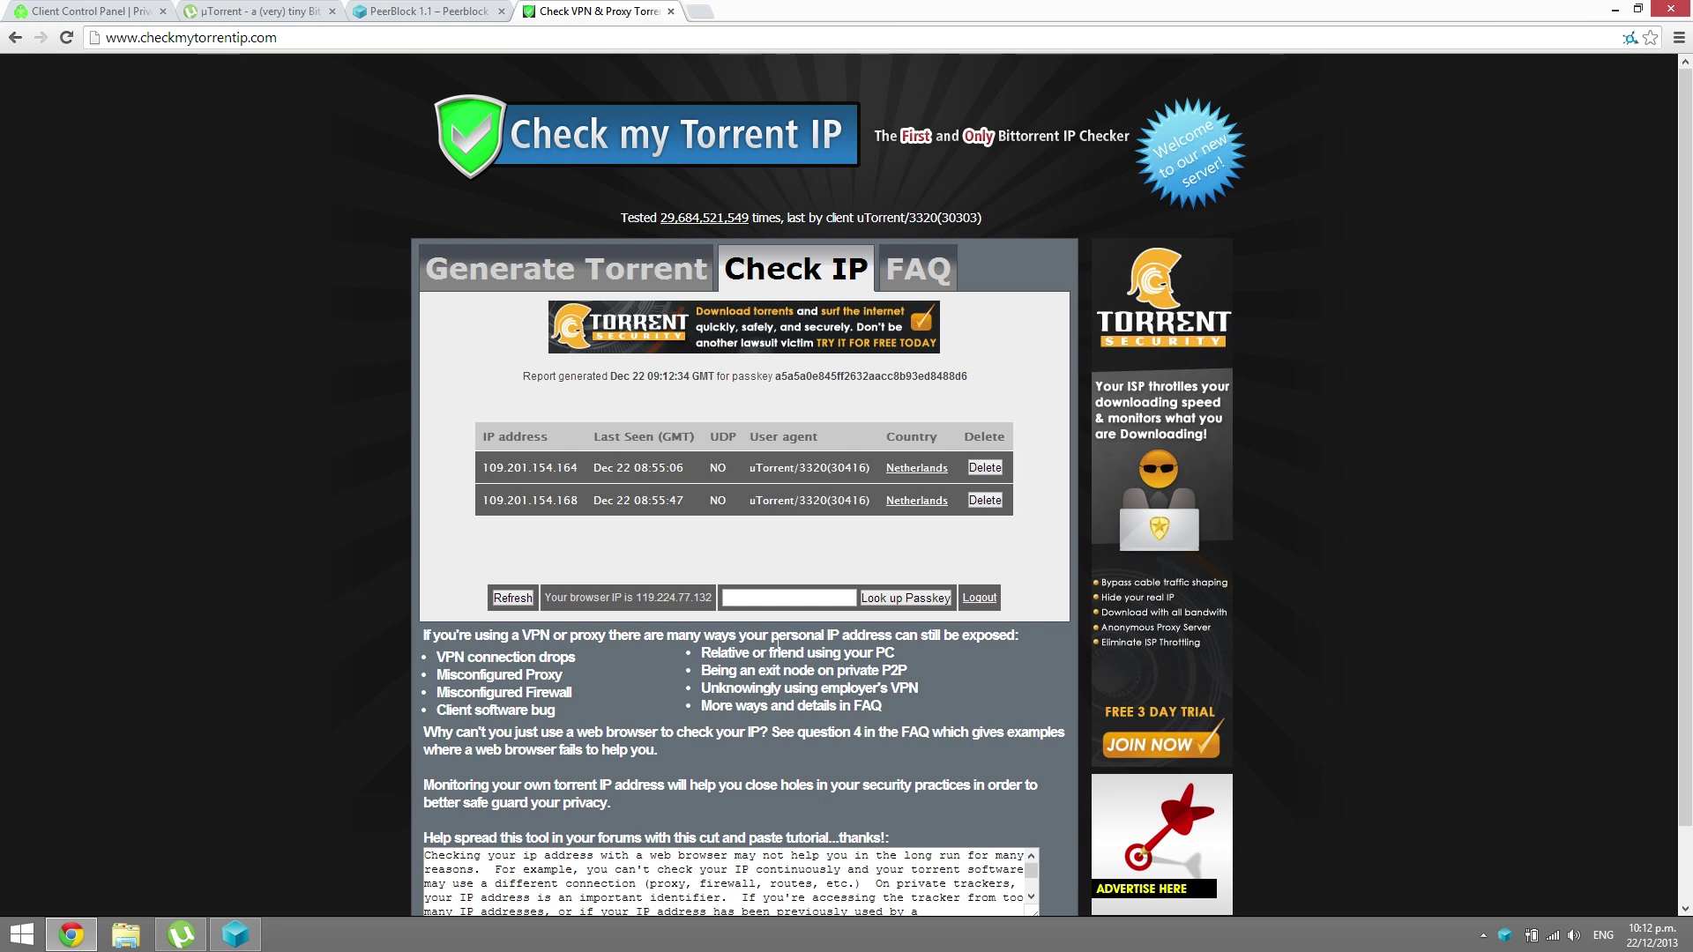
pyautogui.click(588, 279)
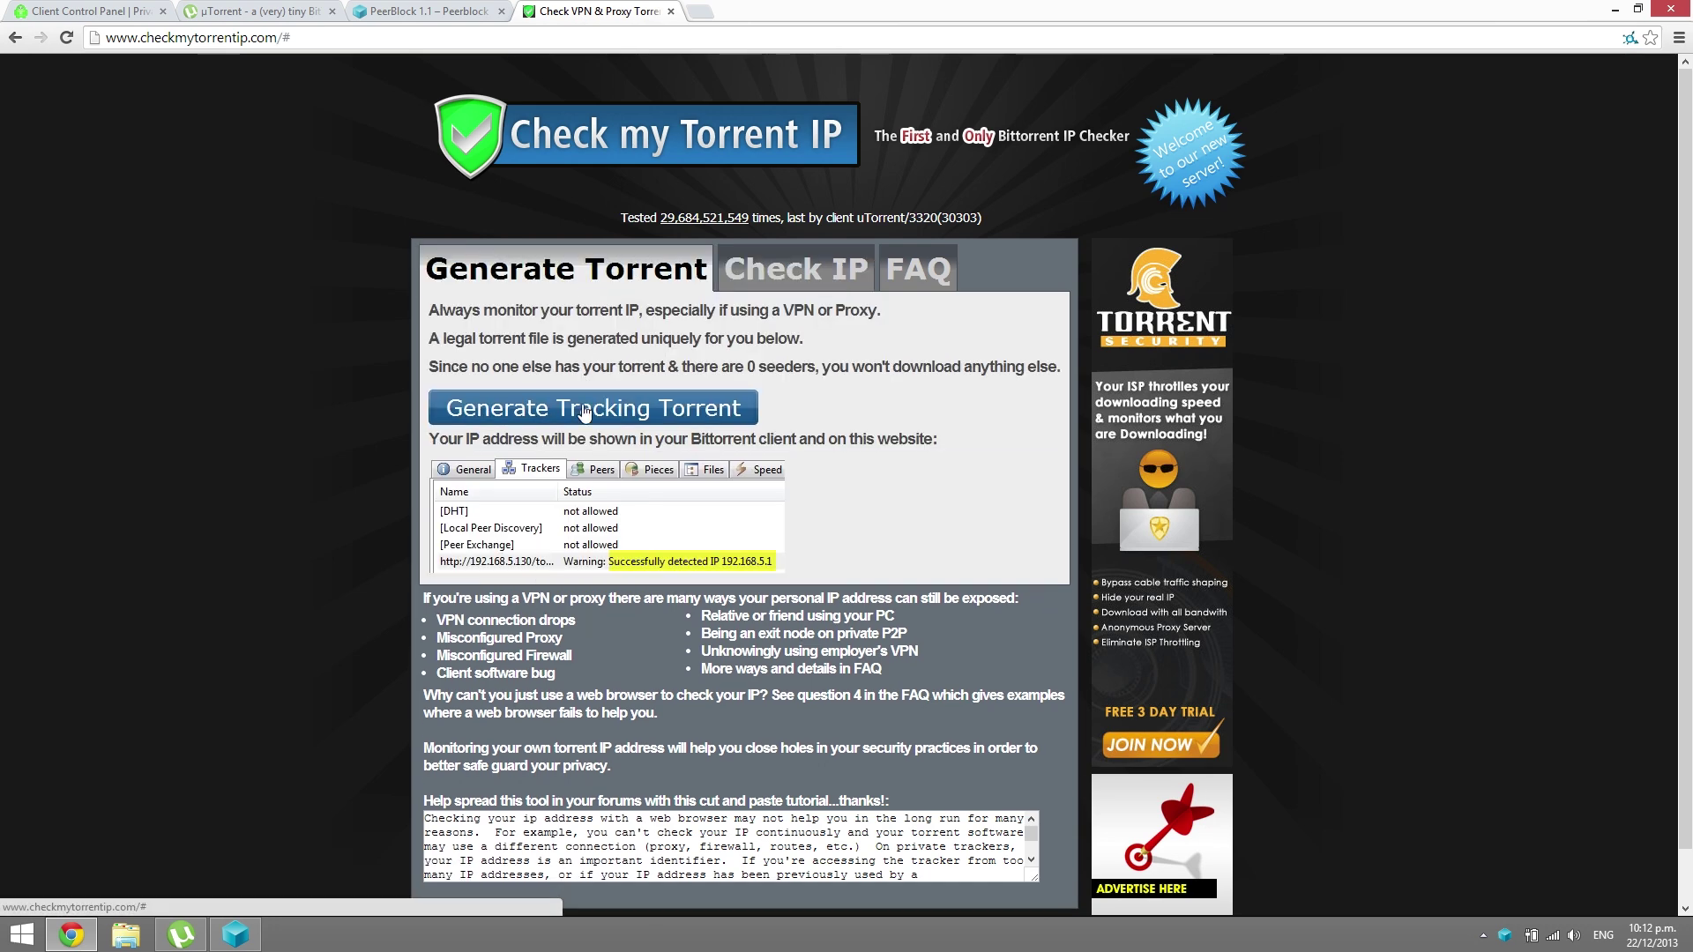
pyautogui.click(635, 413)
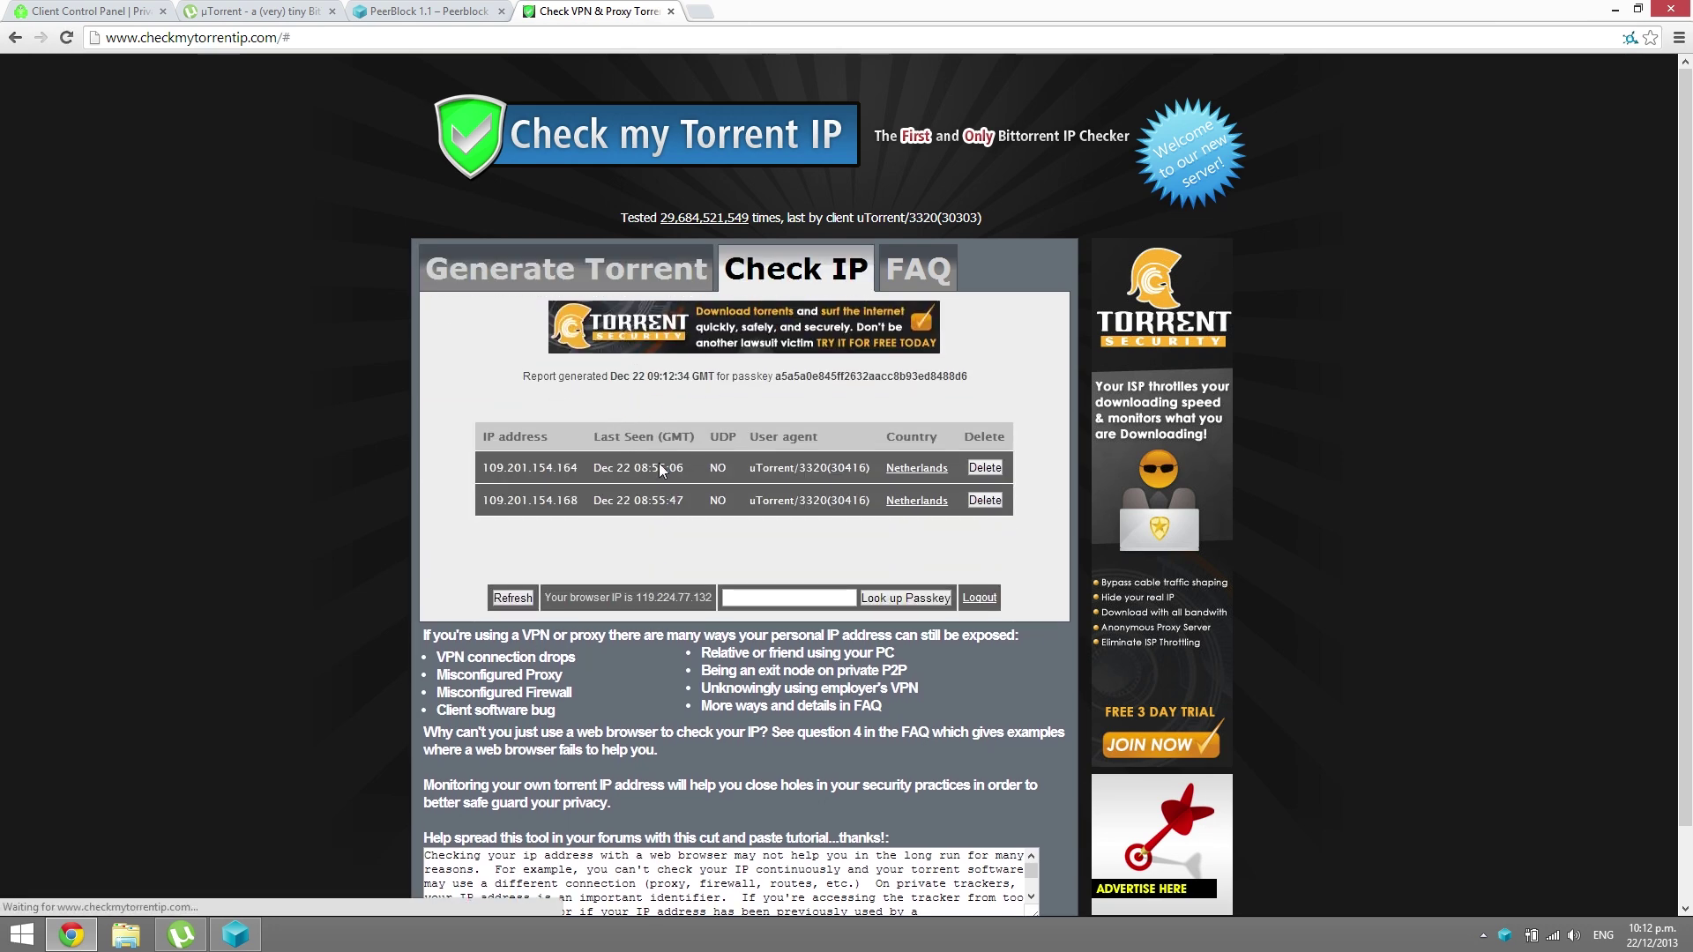
pyautogui.click(1076, 638)
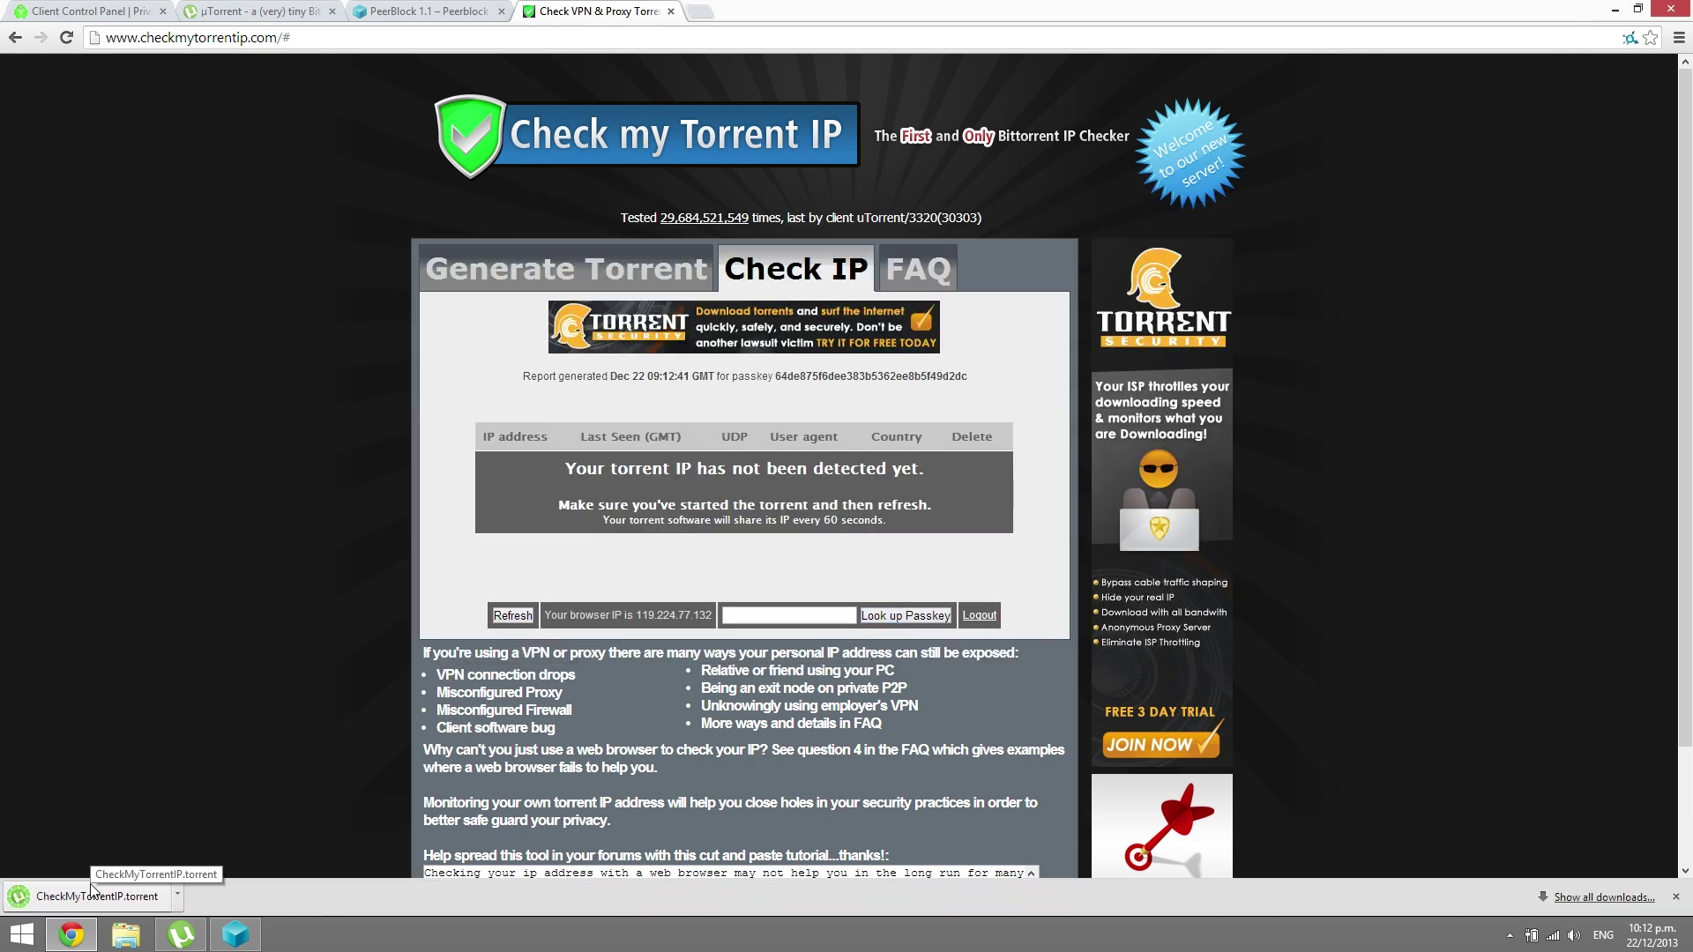
# Add the downloaded CheckMyTorrentIP torrent to µTorrent with the default options, and refresh the website's Check IP report to inspect the torrent IP address.
pyautogui.click(91, 893)
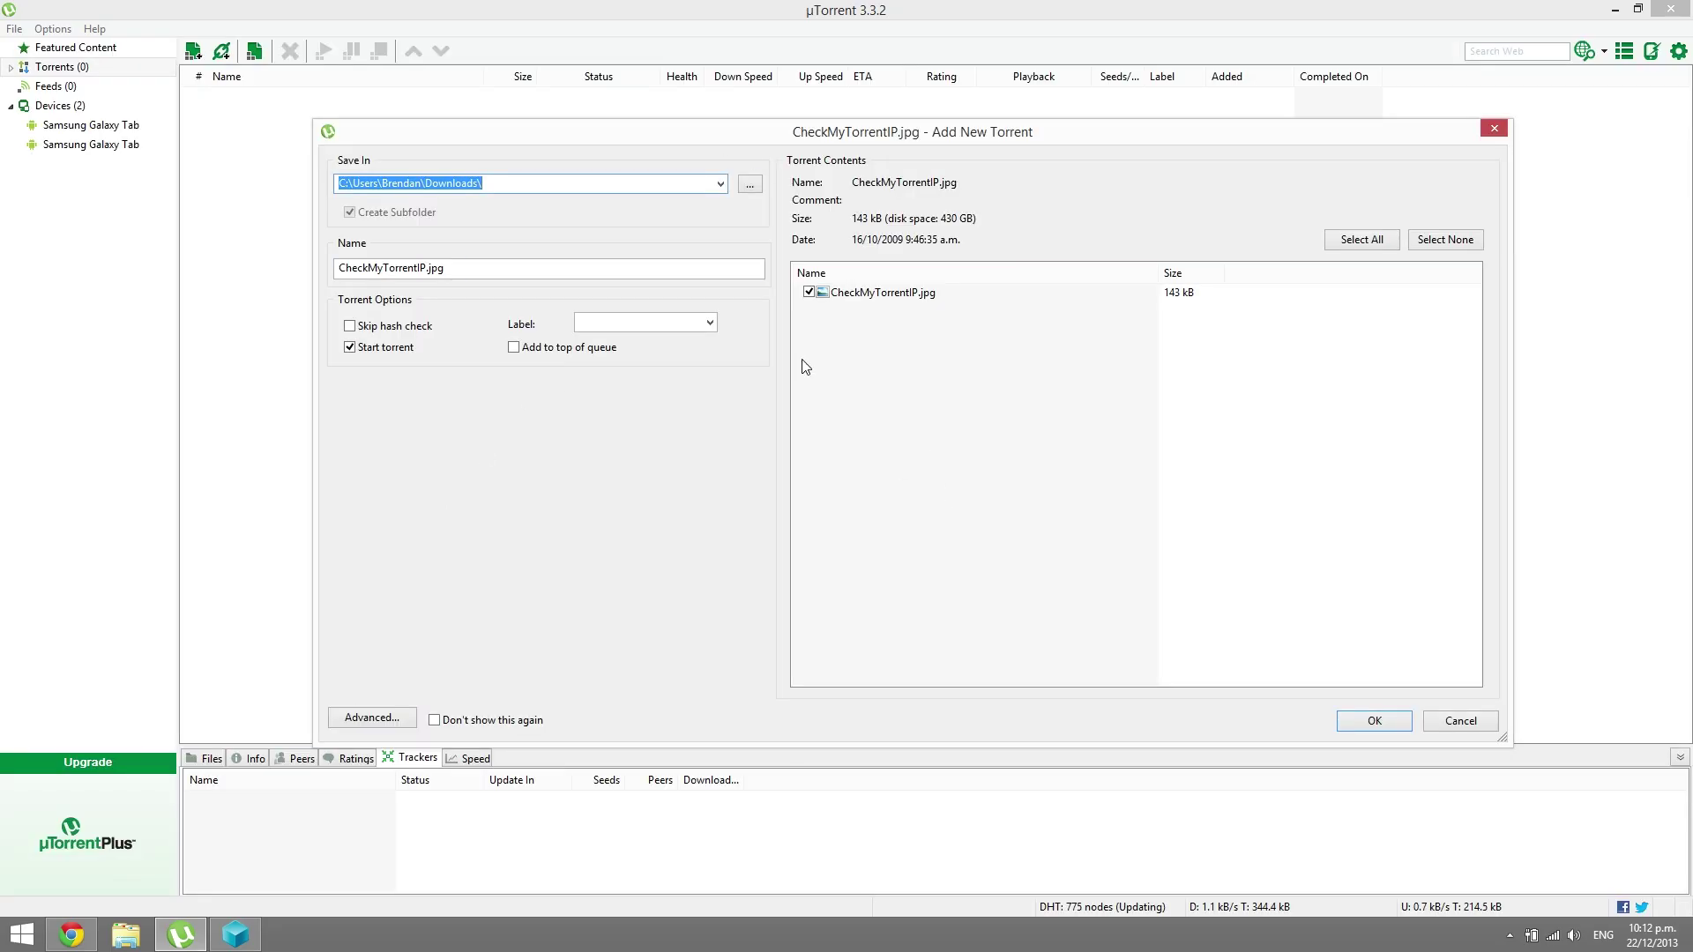
pyautogui.click(1354, 720)
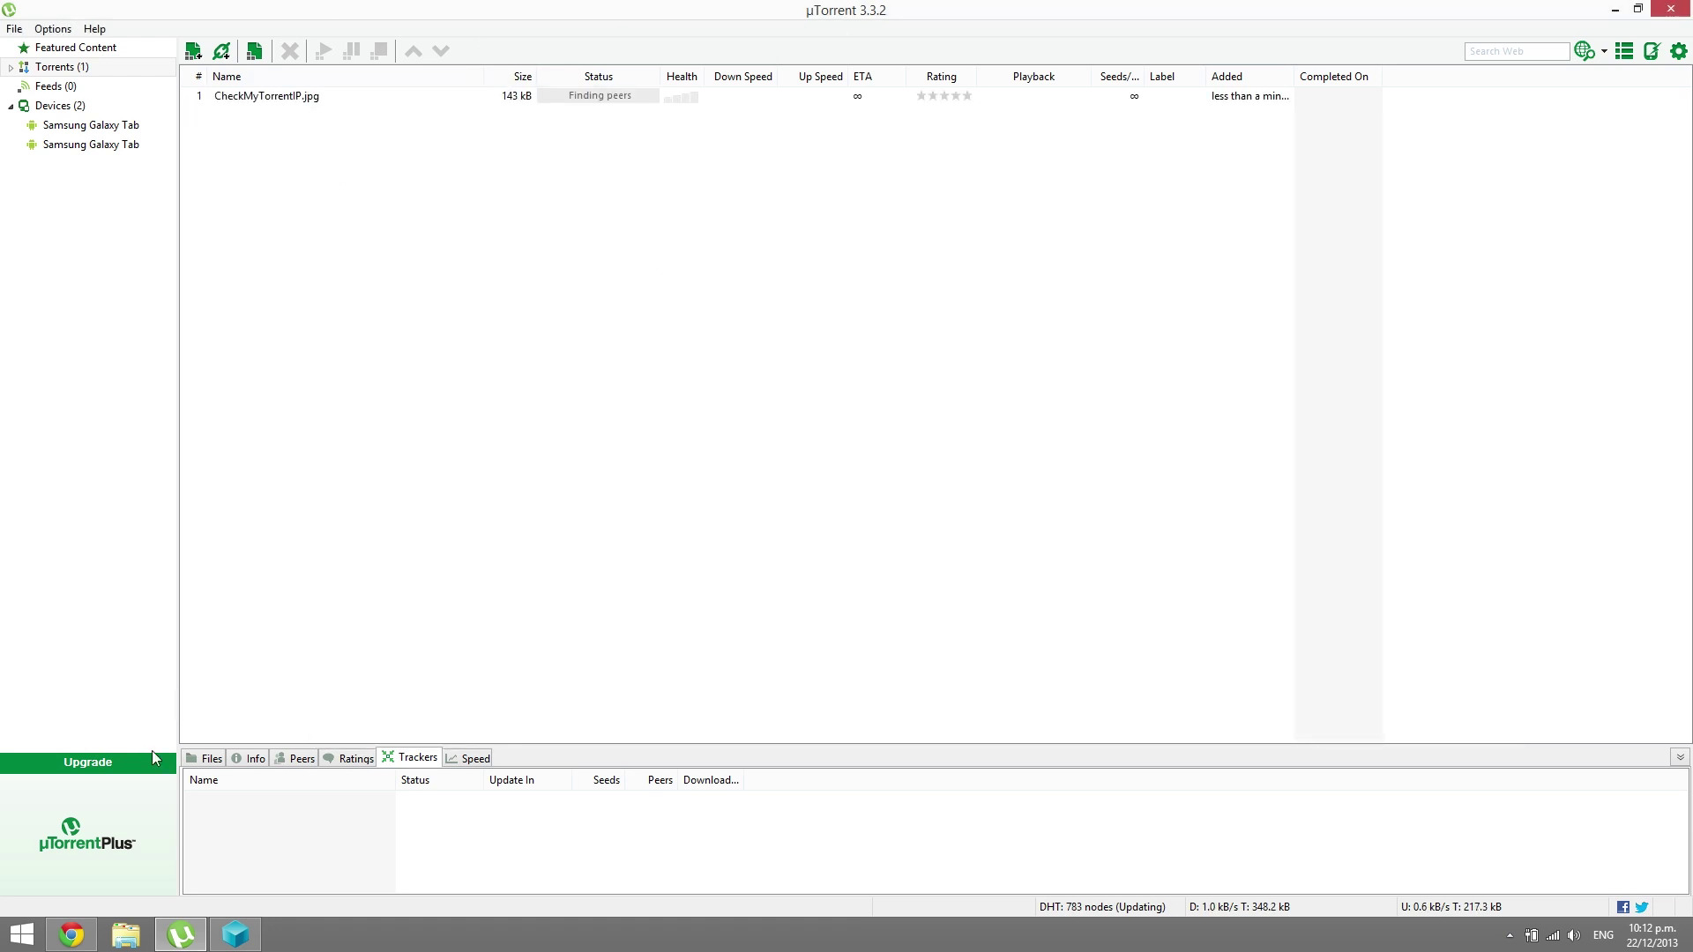
pyautogui.click(71, 935)
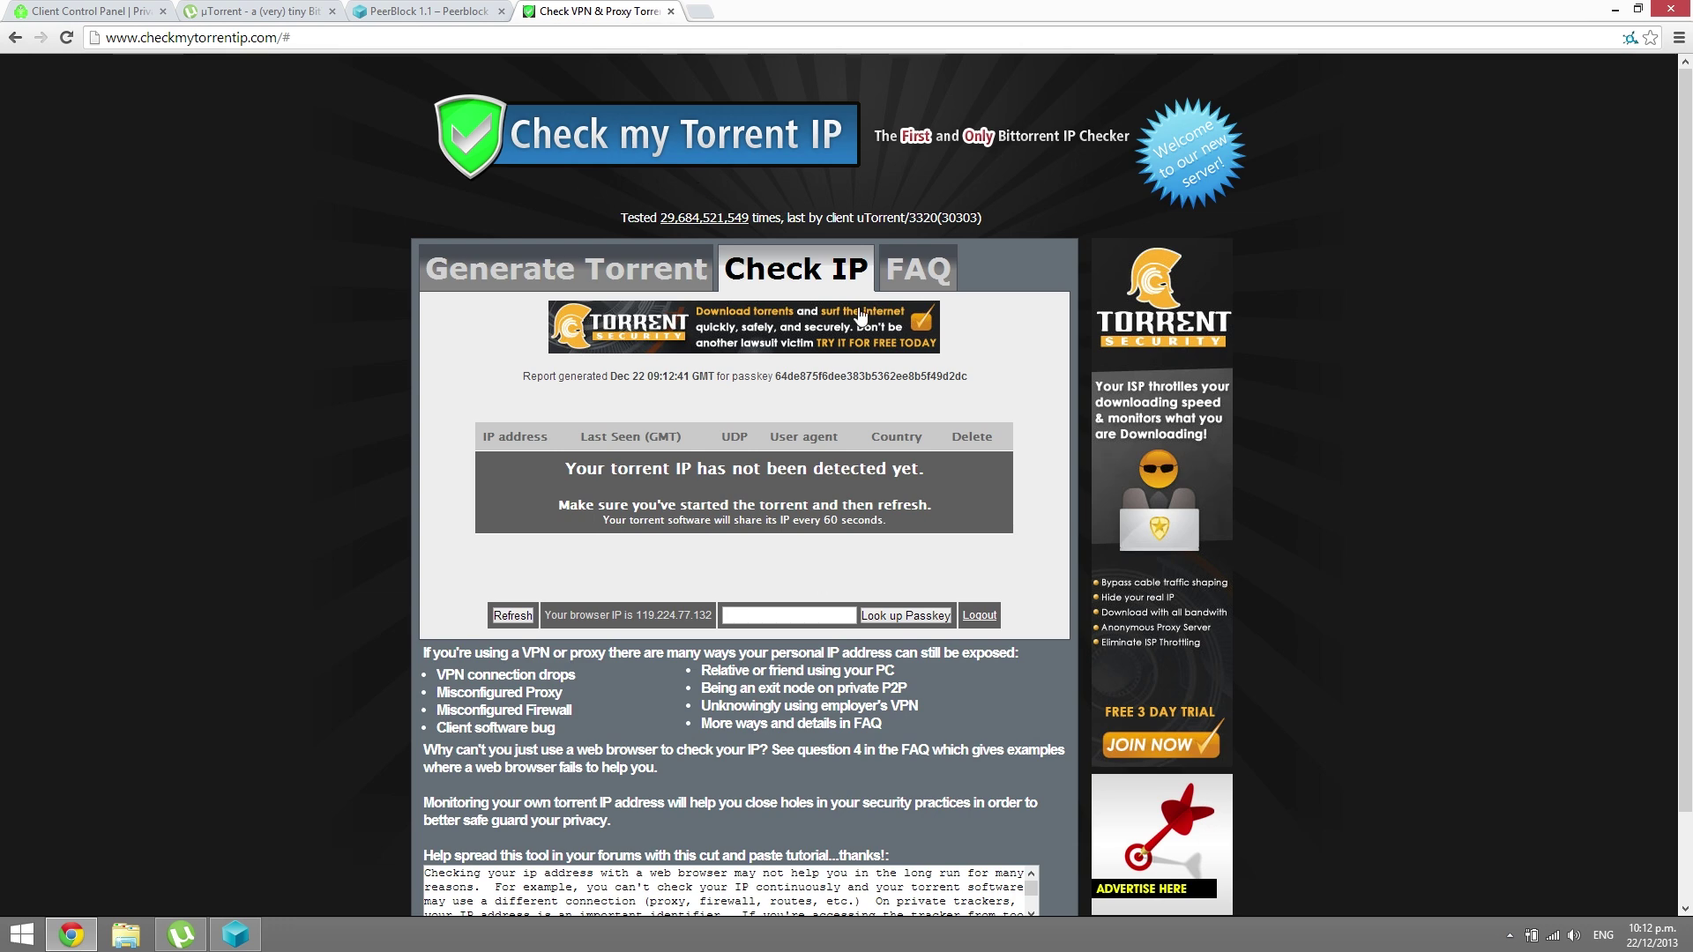
pyautogui.click(508, 616)
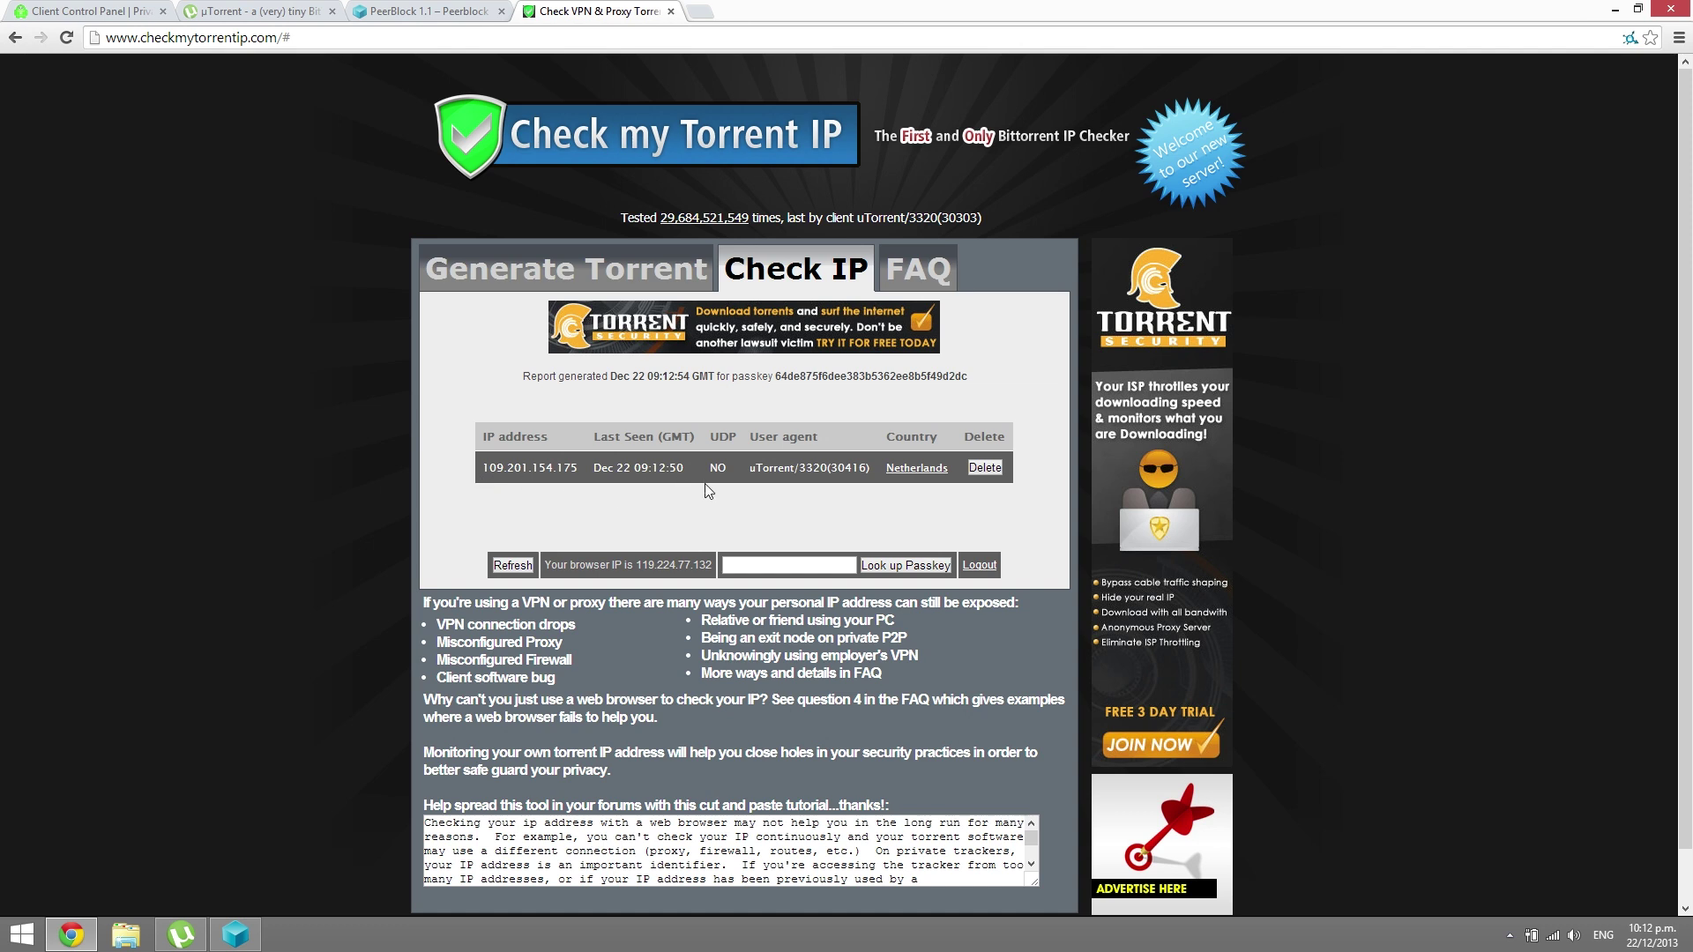
pyautogui.moveTo(584, 469); pyautogui.dragTo(481, 468)
pyautogui.click(511, 472)
# Open whatismyip.com in a new browser tab to compare the browser's IP address and location.
pyautogui.click(705, 8)
pyautogui.write('whatismyip.com')
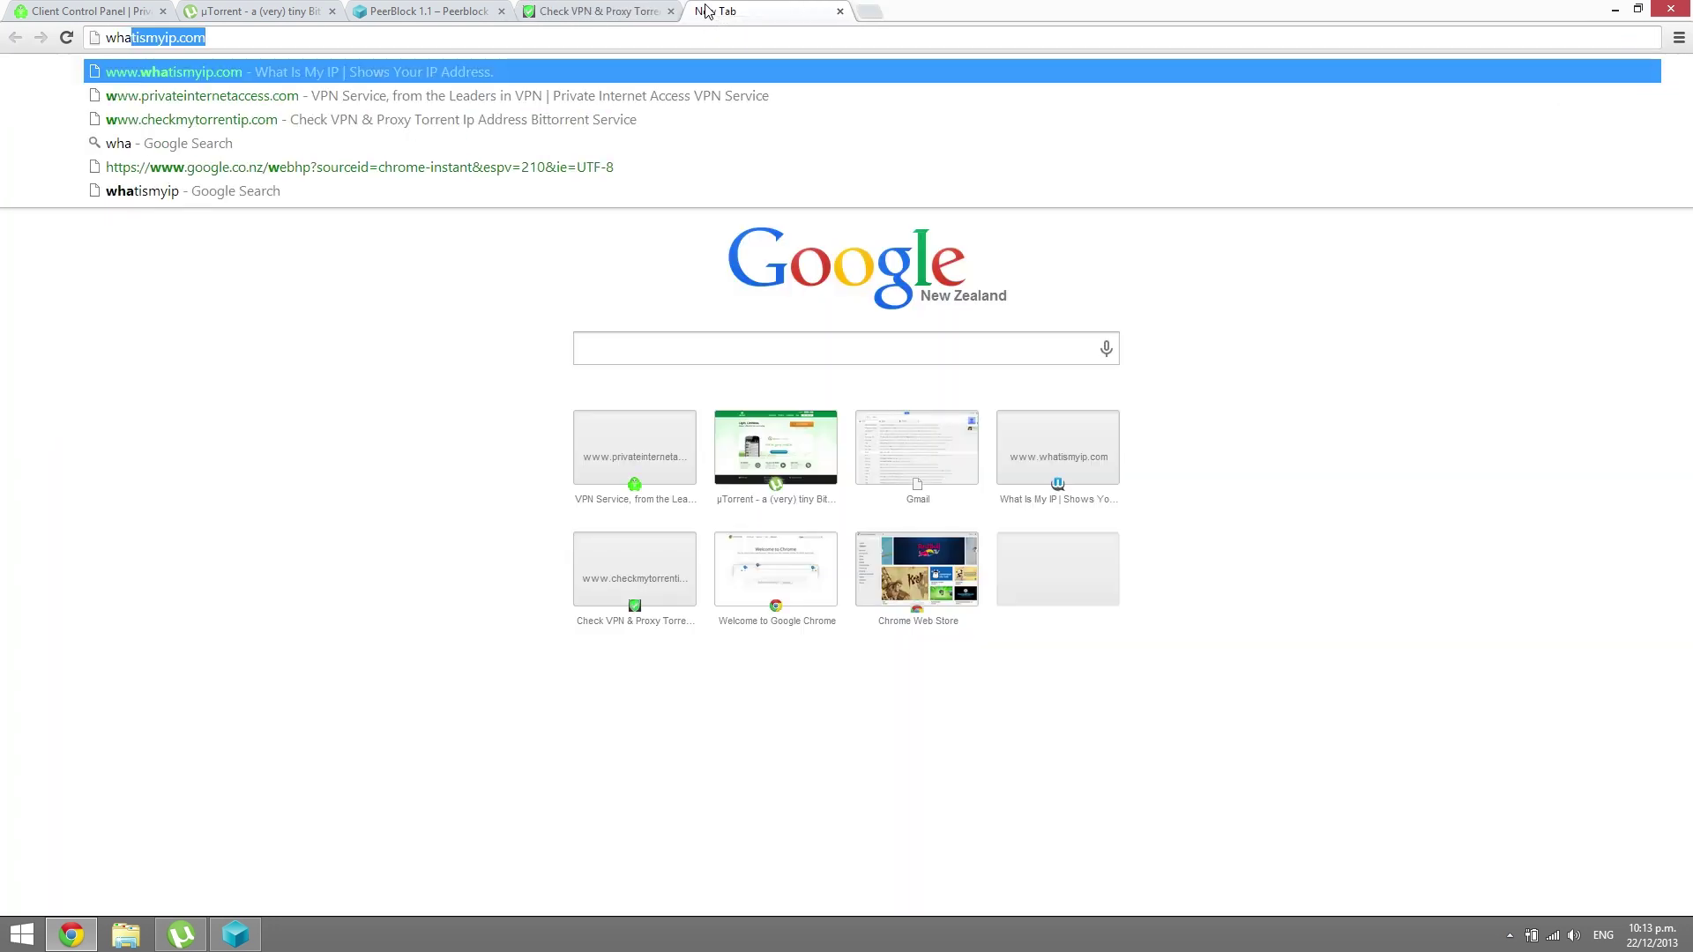
pyautogui.press('Return')
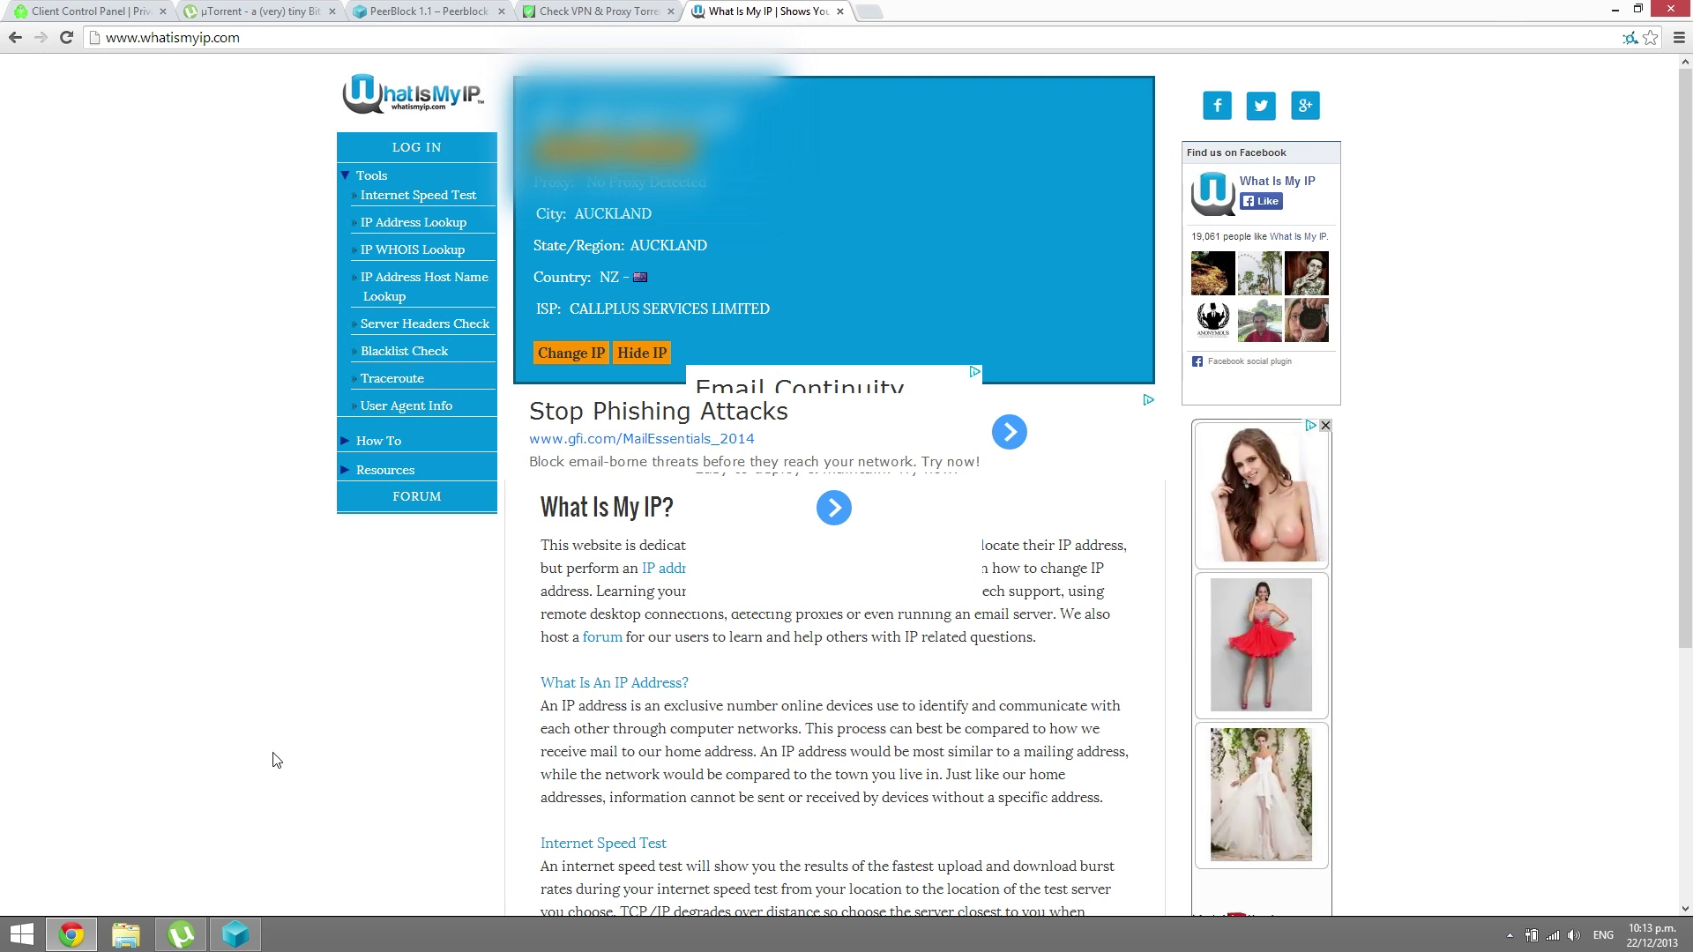
# Switch to µTorrent and remove the CheckMyTorrentIP.jpg torrent from the list.
pyautogui.click(181, 934)
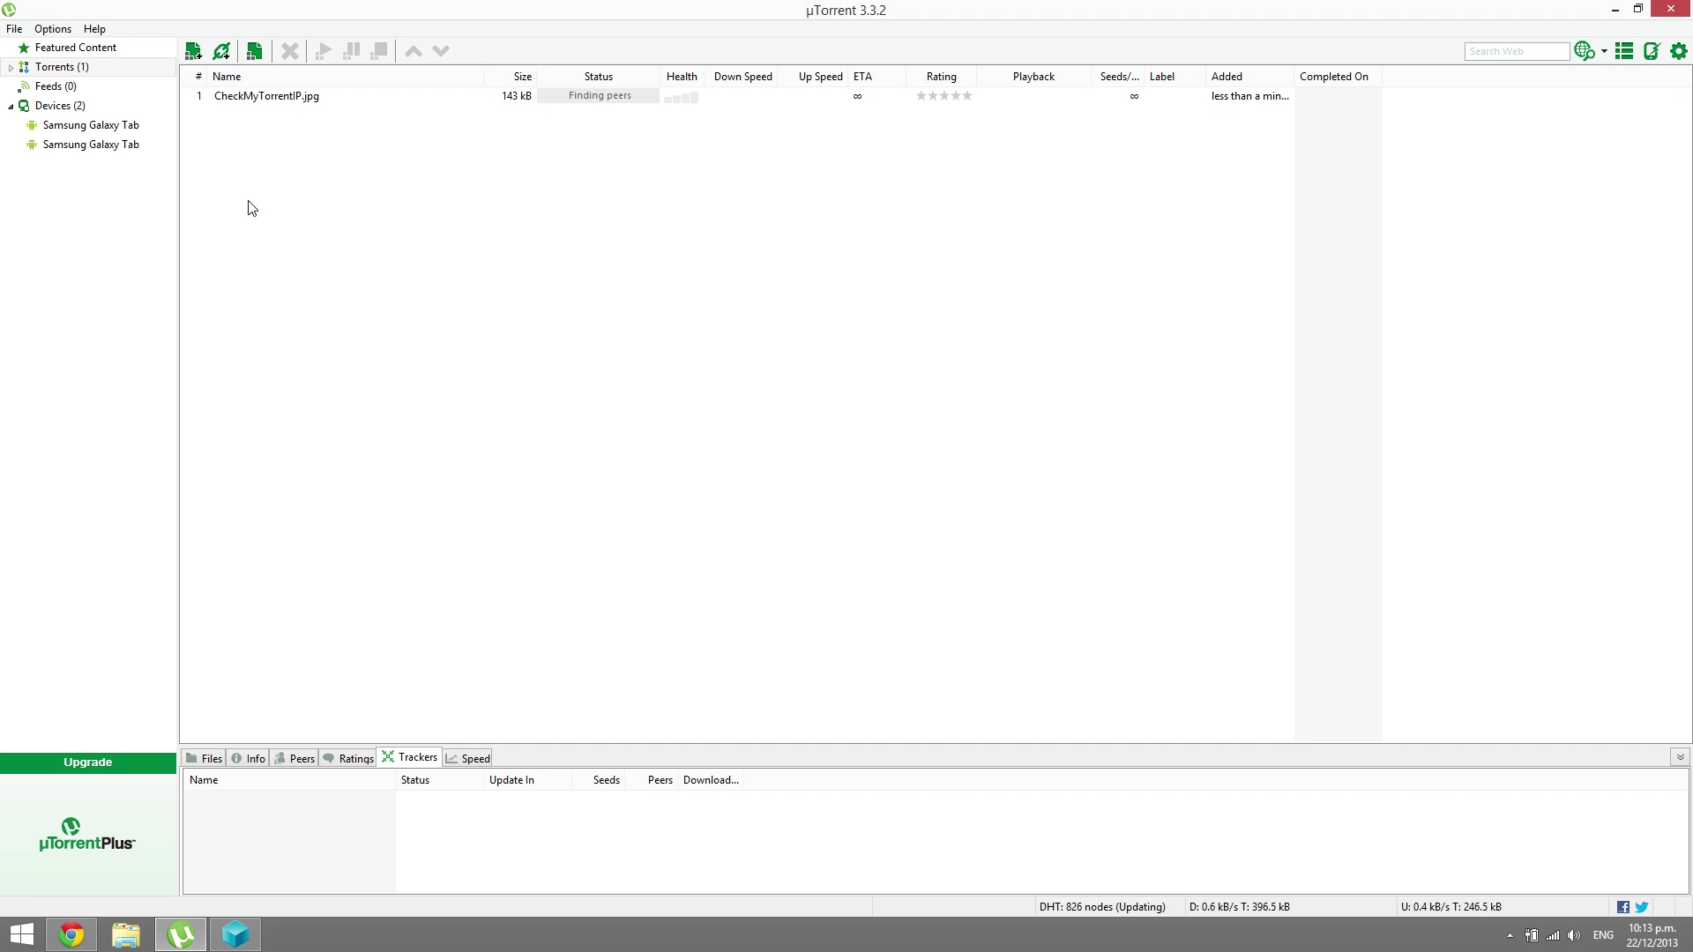
pyautogui.click(272, 99)
pyautogui.click(291, 53)
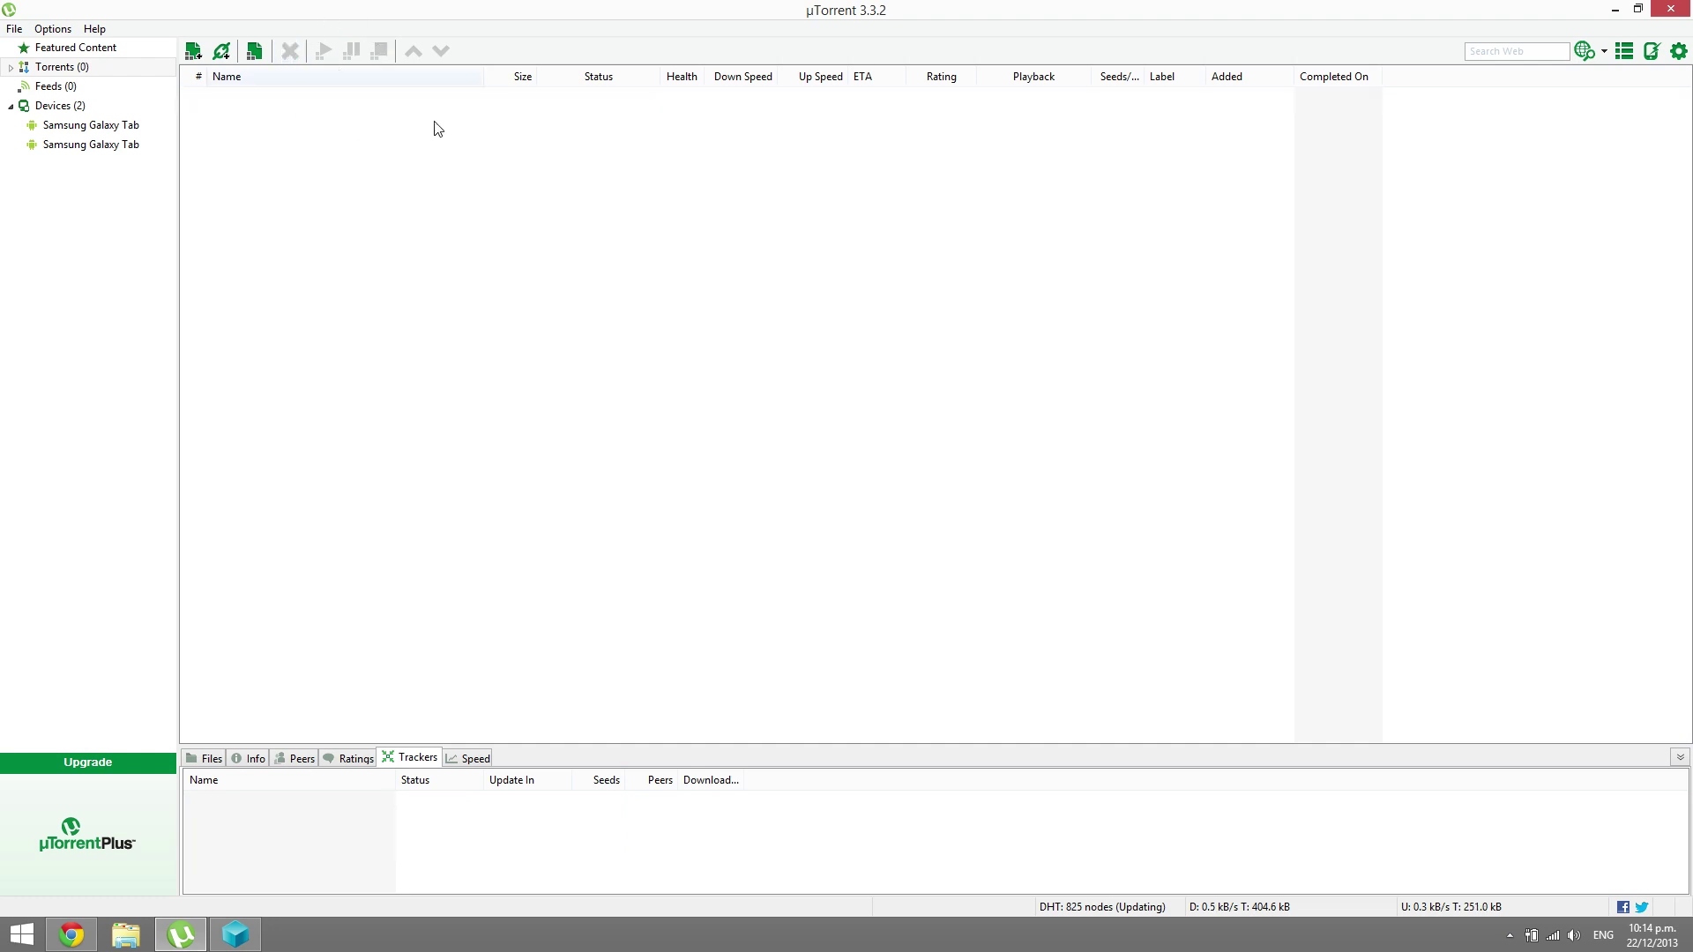